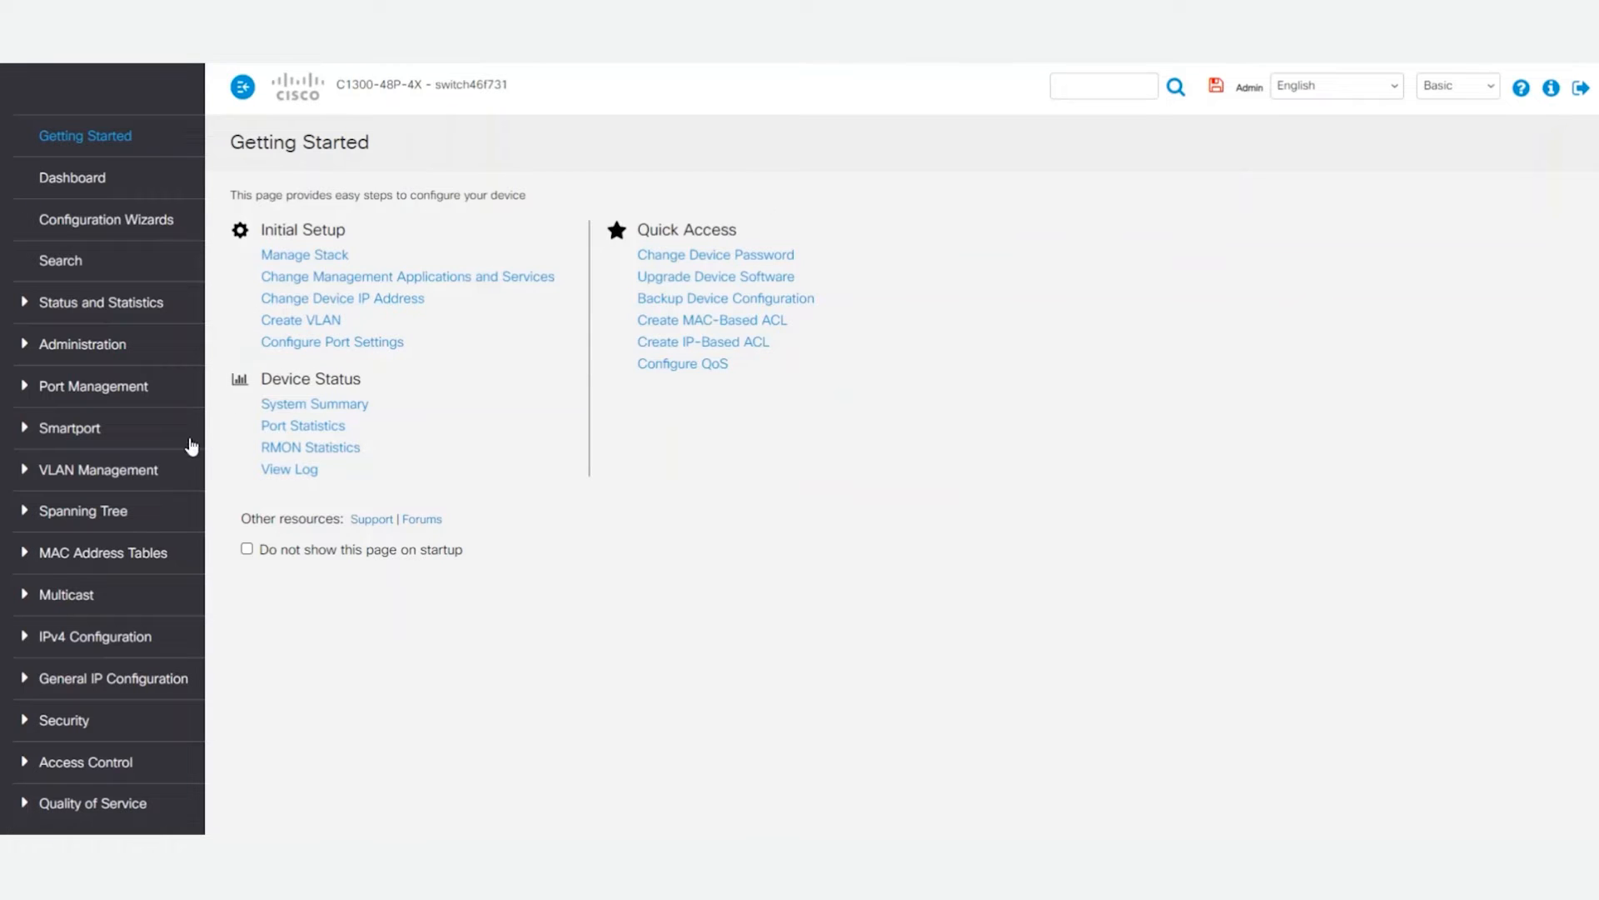
Step: Add a VLAN with ID 2 and the name Phone Vlan to the VLAN table
{"action": "left_click", "coordinate": [134, 470]}
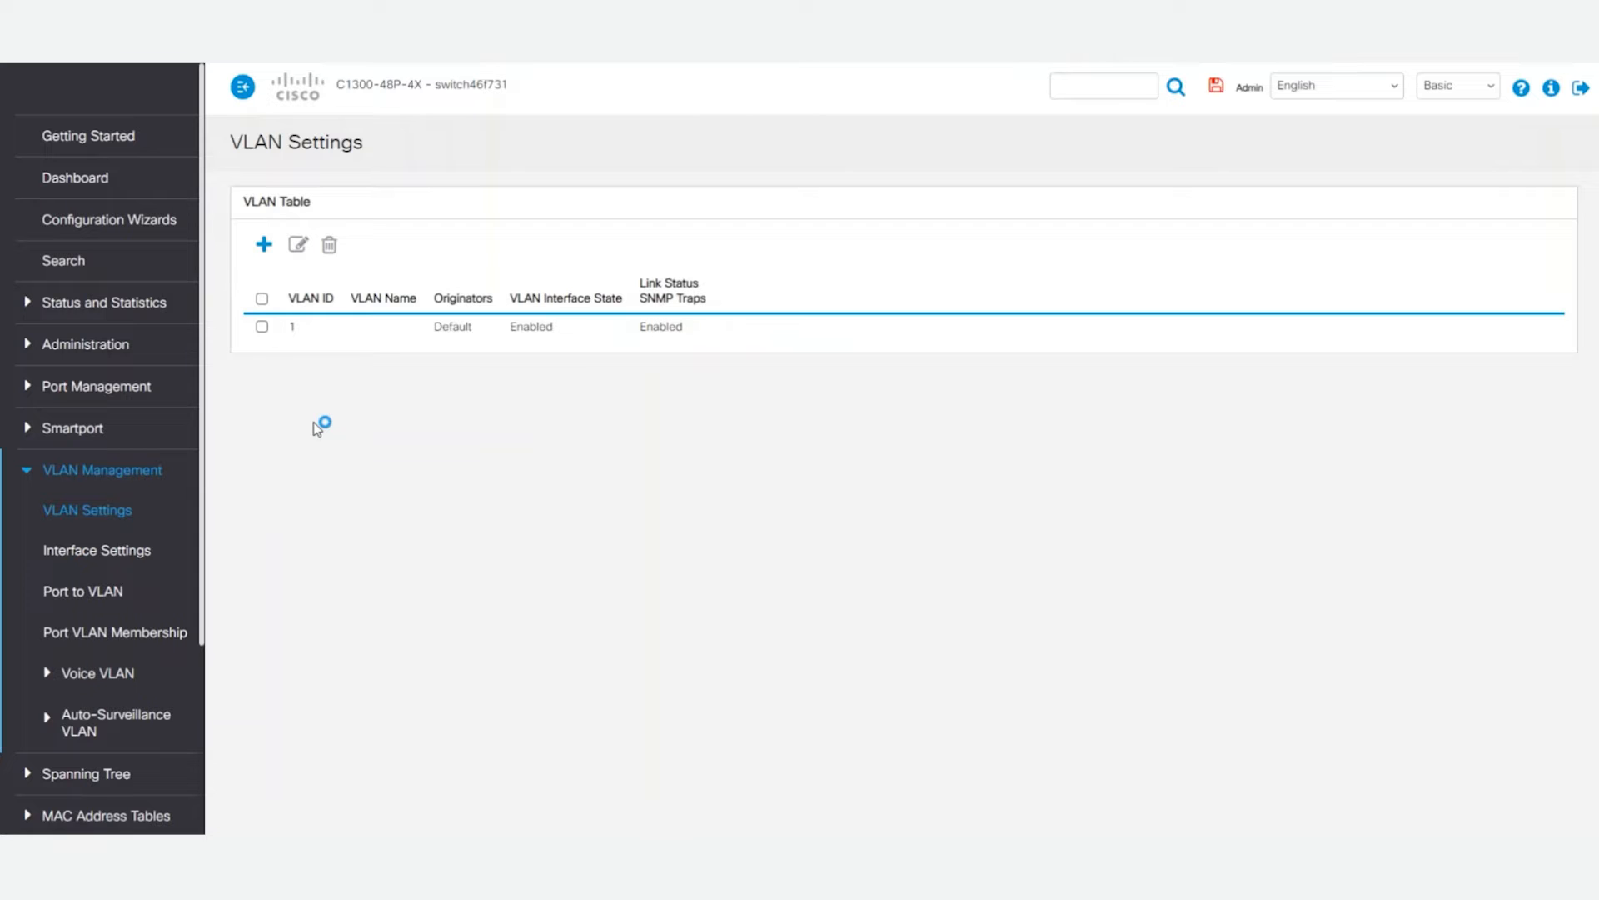
{"action": "left_click", "coordinate": [264, 244]}
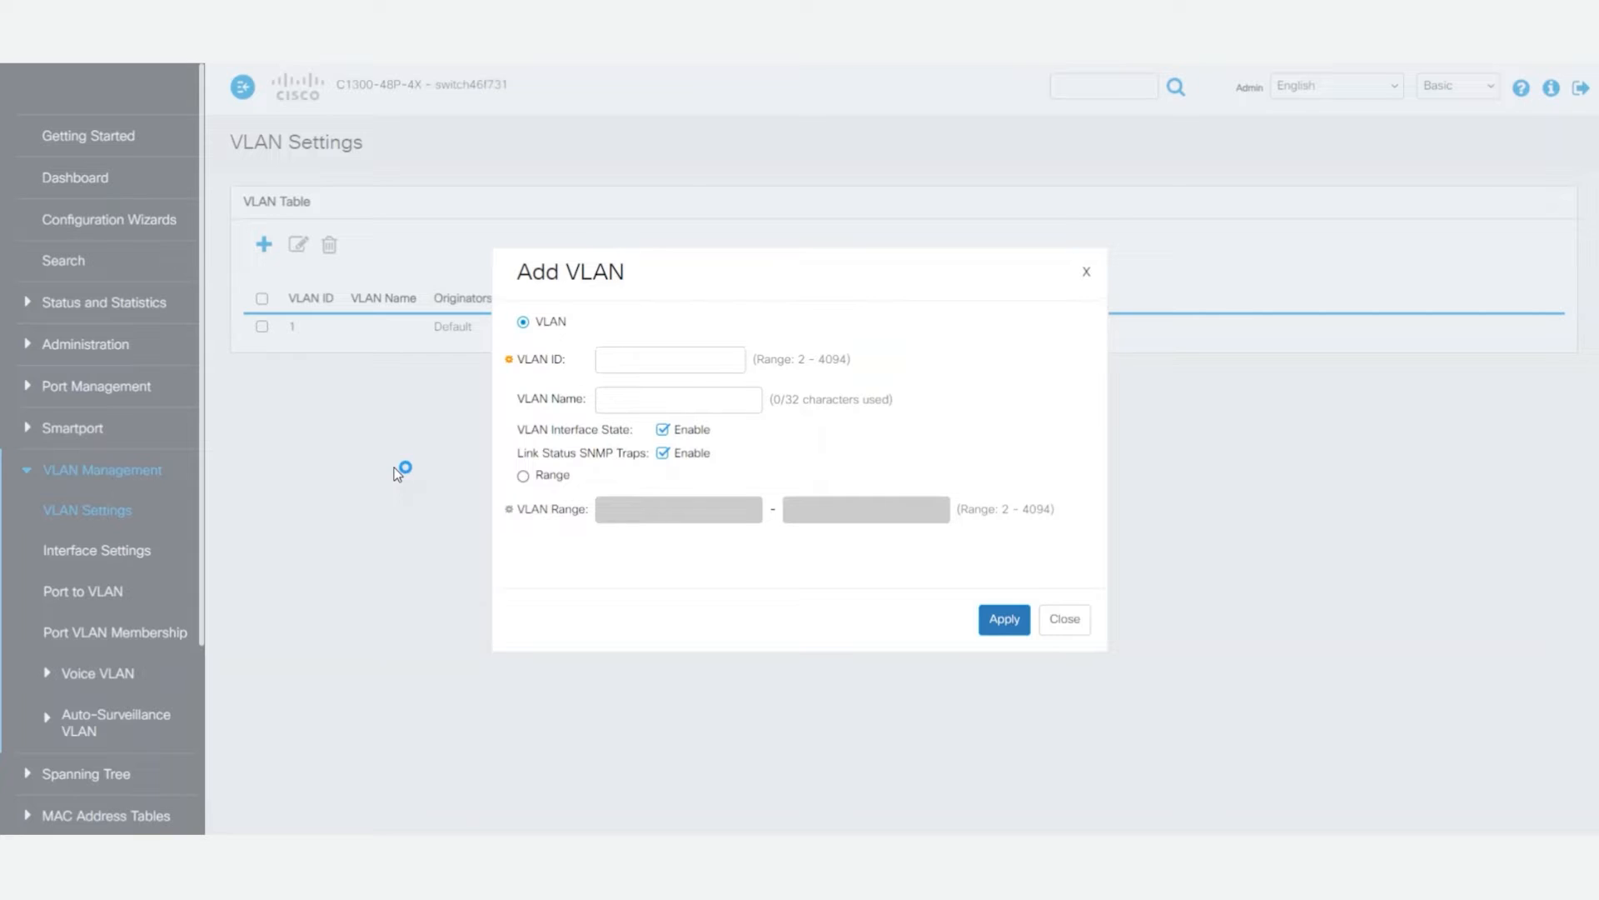
{"action": "left_click", "coordinate": [656, 366]}
{"action": "type", "text": "2"}
{"action": "key", "text": "Tab"}
{"action": "type", "text": "Phone Vlan"}
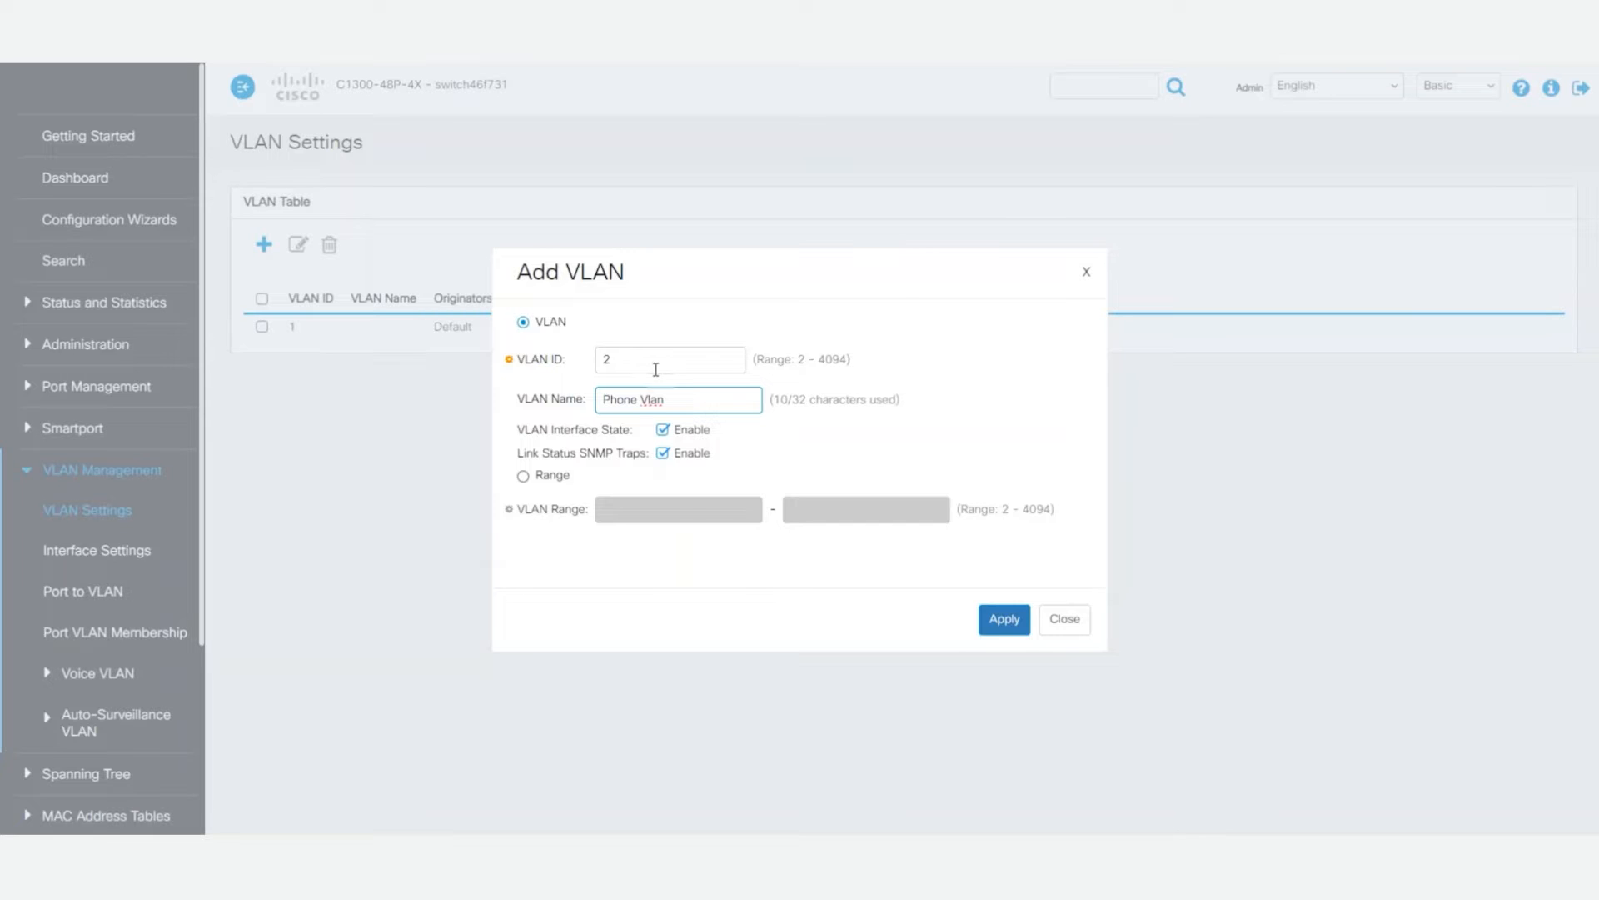
{"action": "left_click", "coordinate": [1007, 618]}
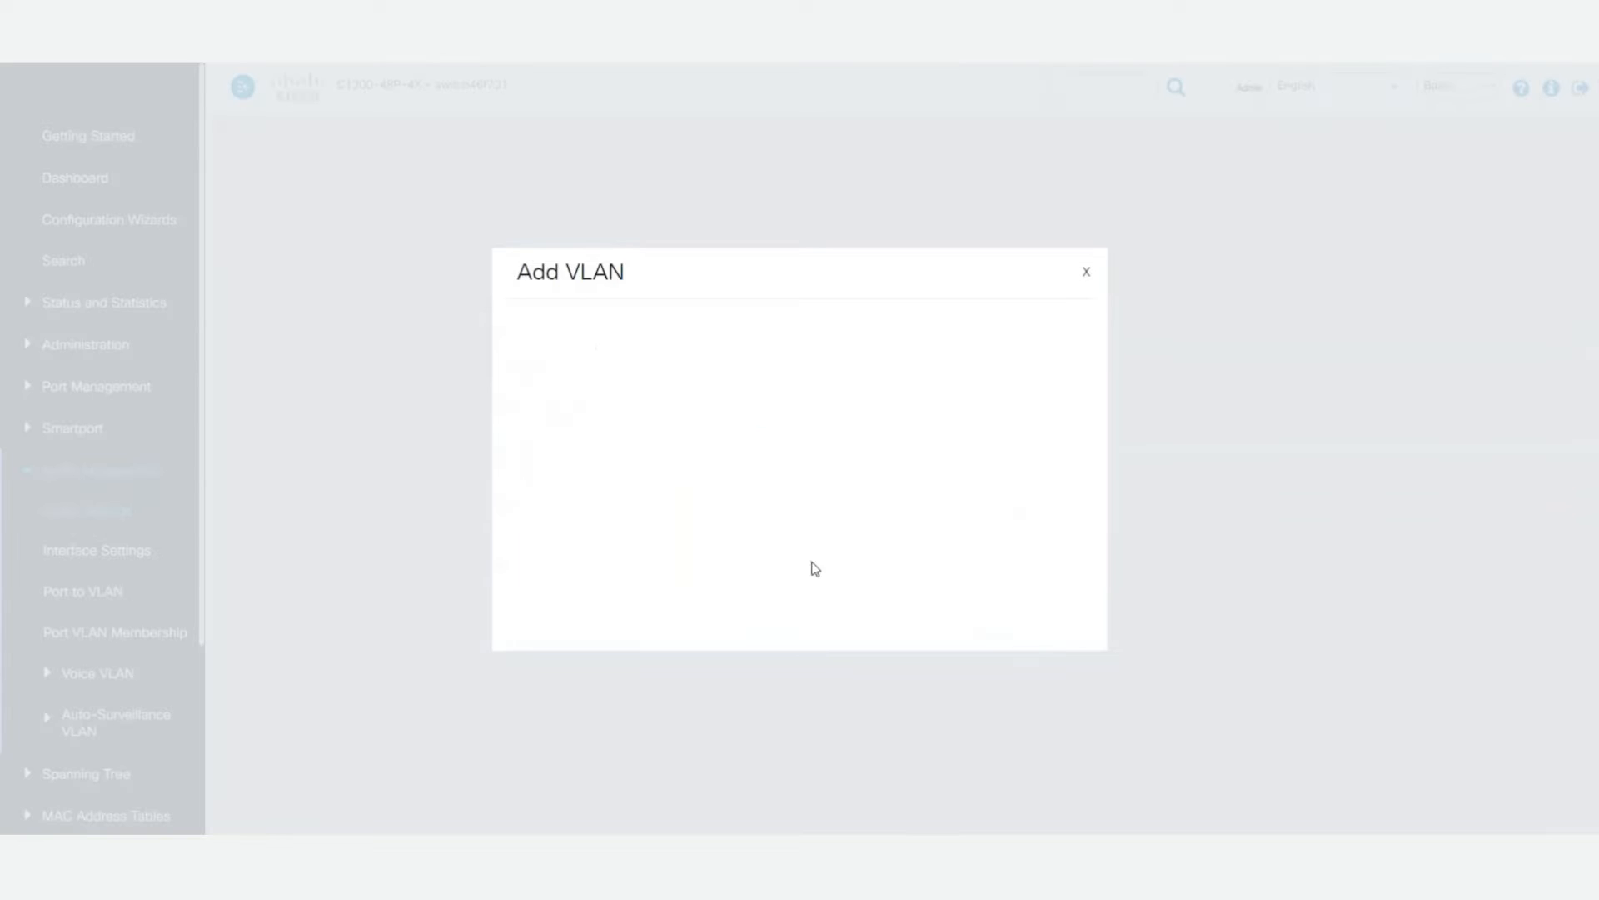
{"action": "left_click", "coordinate": [1056, 628]}
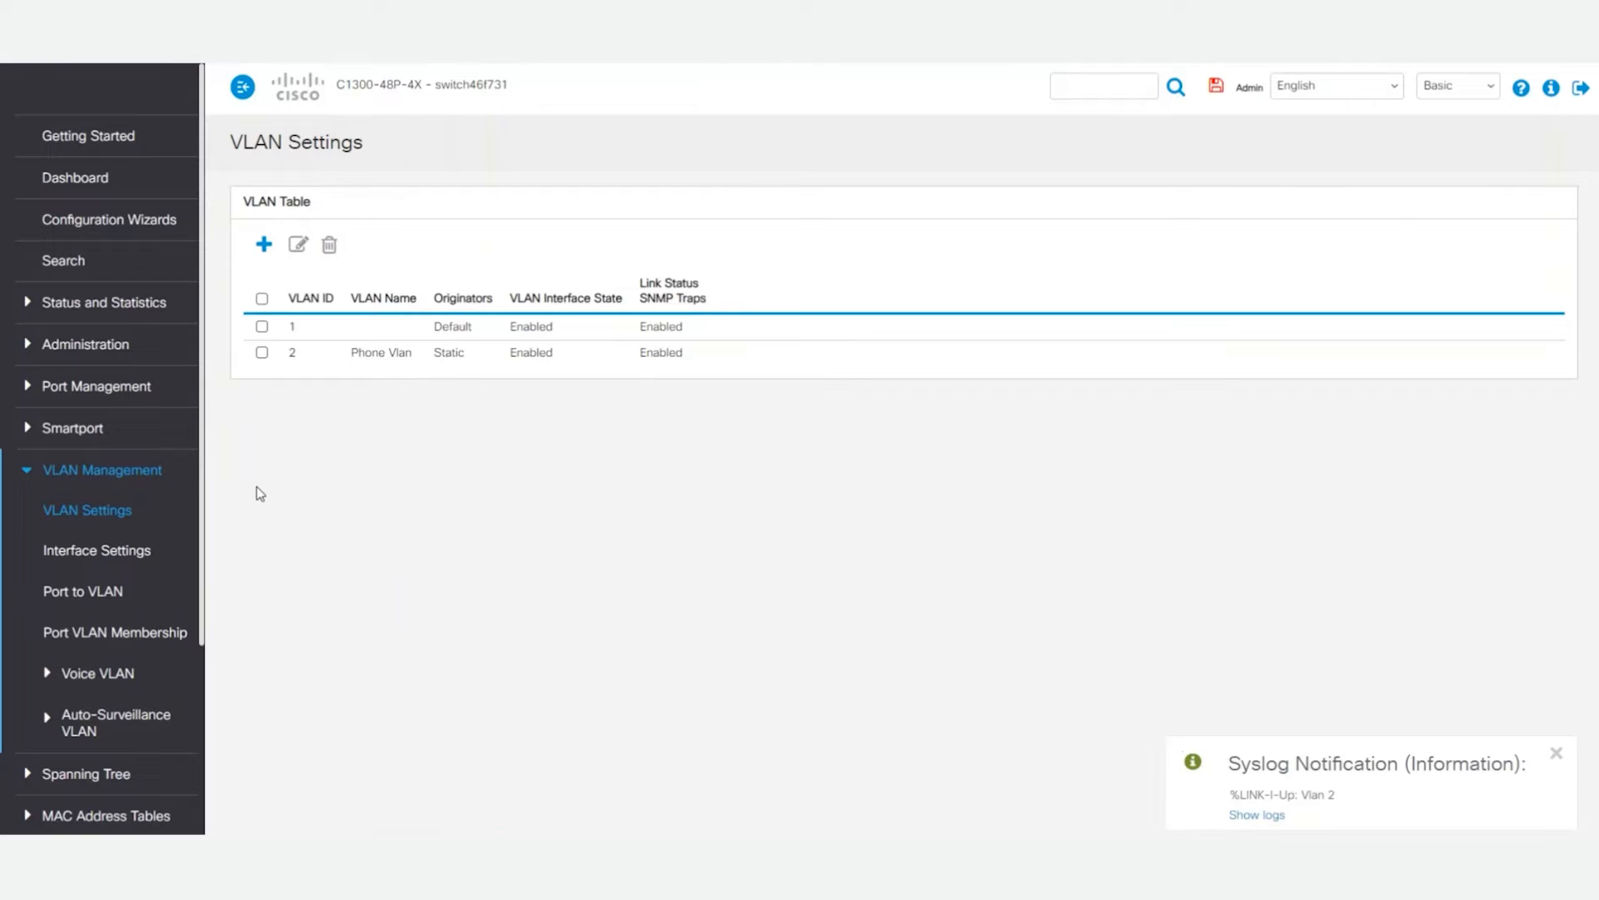
Step: In the Voice VLAN properties, set the Voice VLAN ID to 2, enable Telephony OUI and apply the changes
{"action": "scroll", "coordinate": [125, 500], "scroll_direction": "down", "scroll_amount": 2}
{"action": "left_click", "coordinate": [98, 505]}
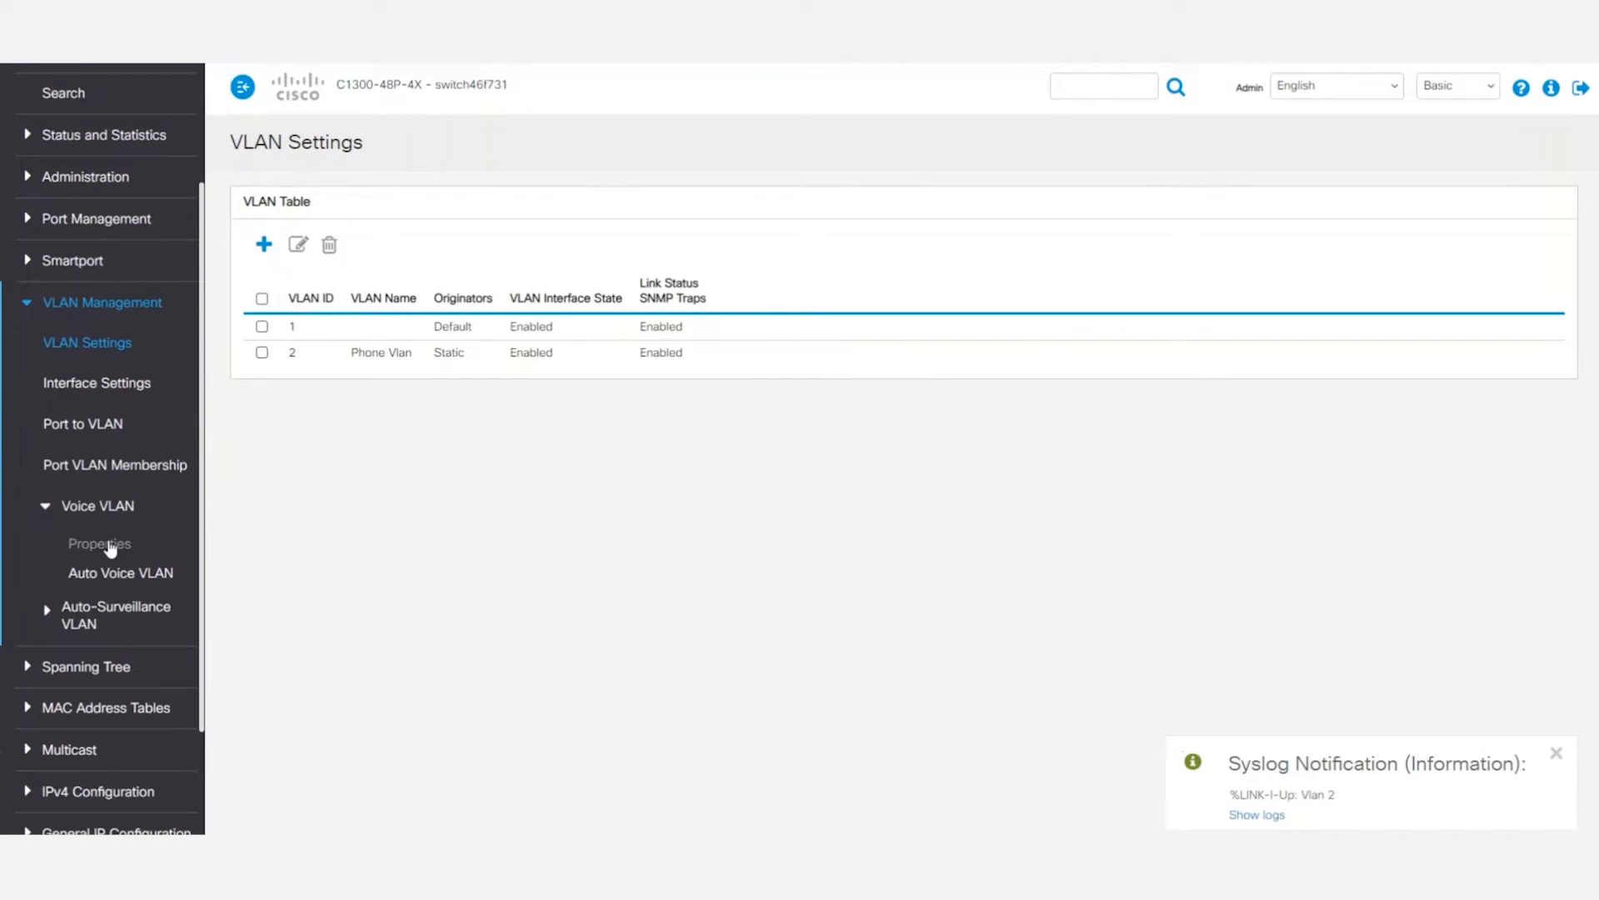
{"action": "left_click", "coordinate": [109, 546]}
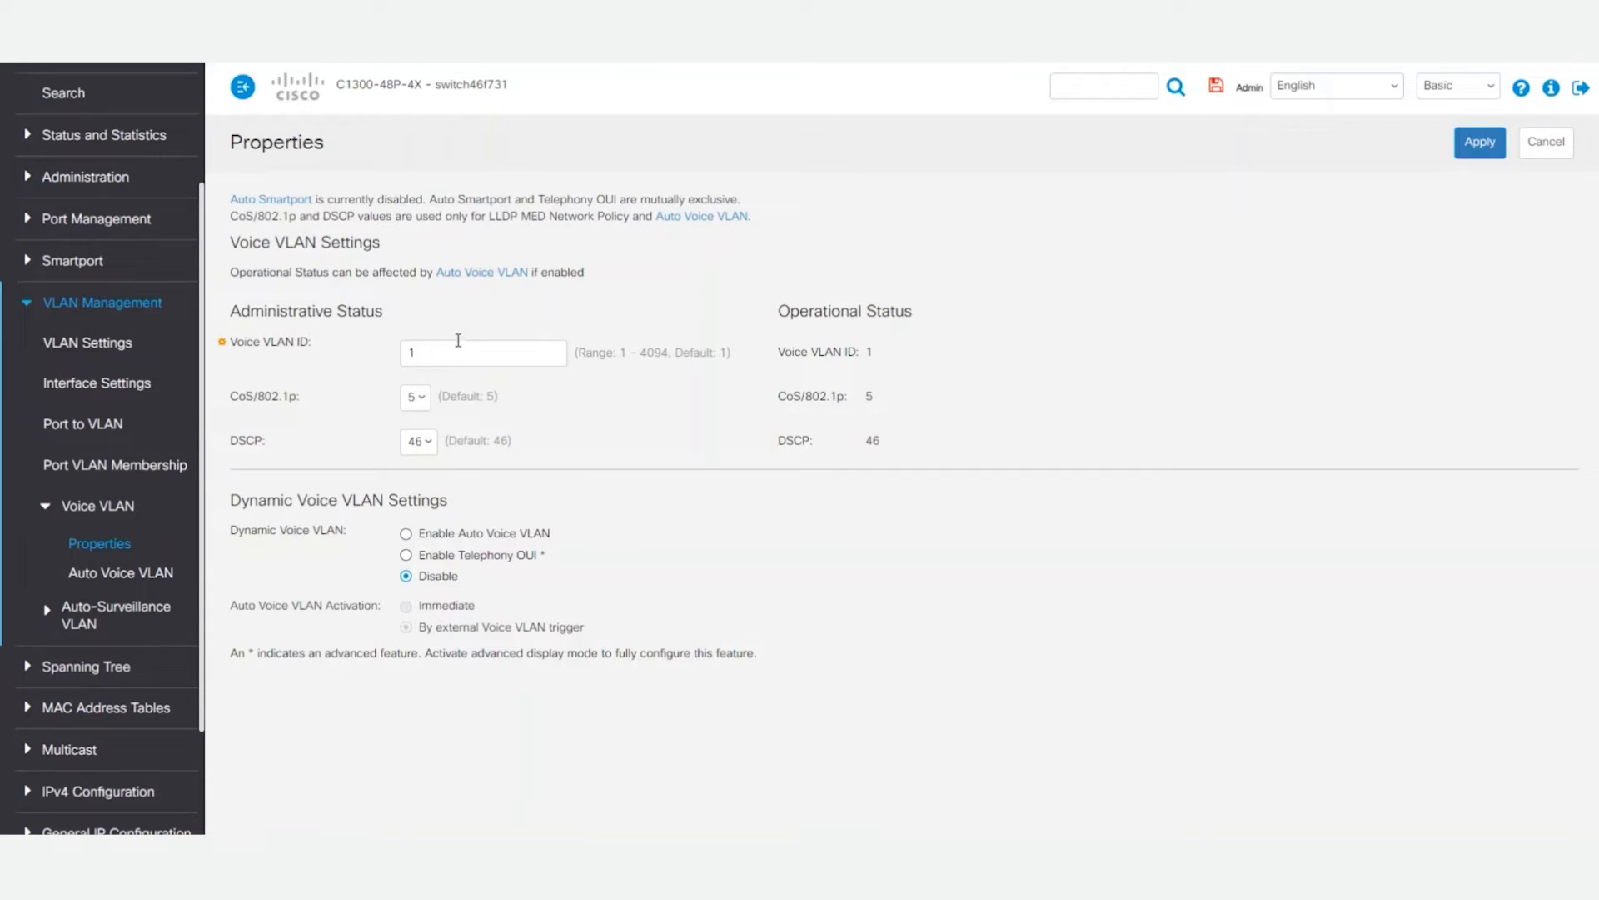
{"action": "double_click", "coordinate": [489, 364]}
{"action": "type", "text": "2"}
{"action": "left_click", "coordinate": [433, 557]}
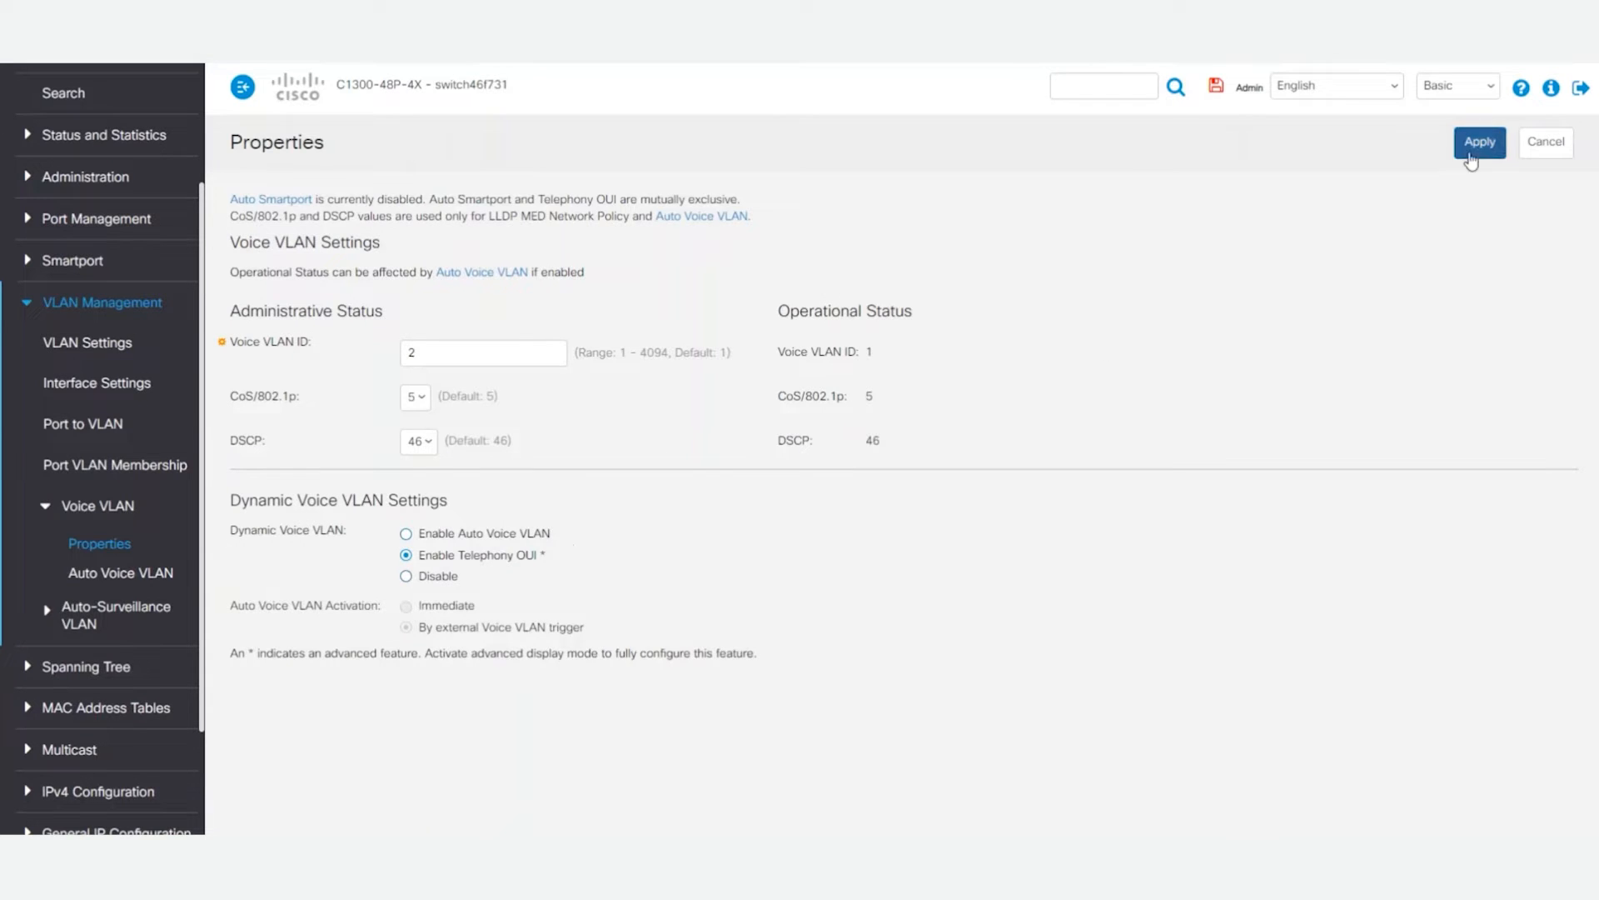
{"action": "left_click", "coordinate": [1478, 148]}
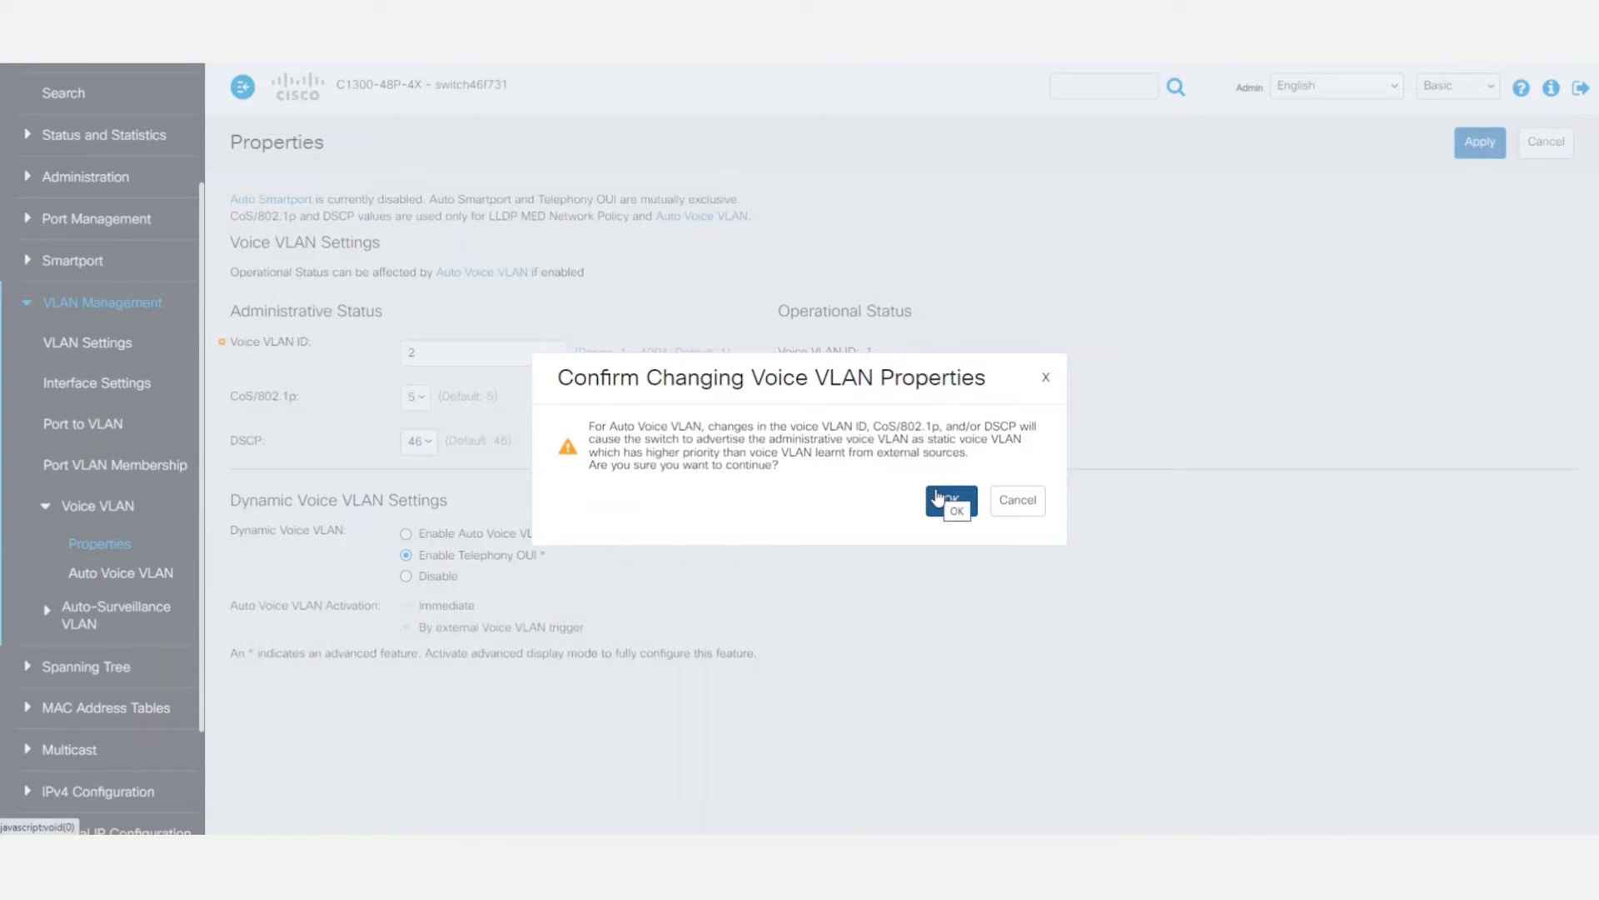
{"action": "left_click", "coordinate": [938, 497]}
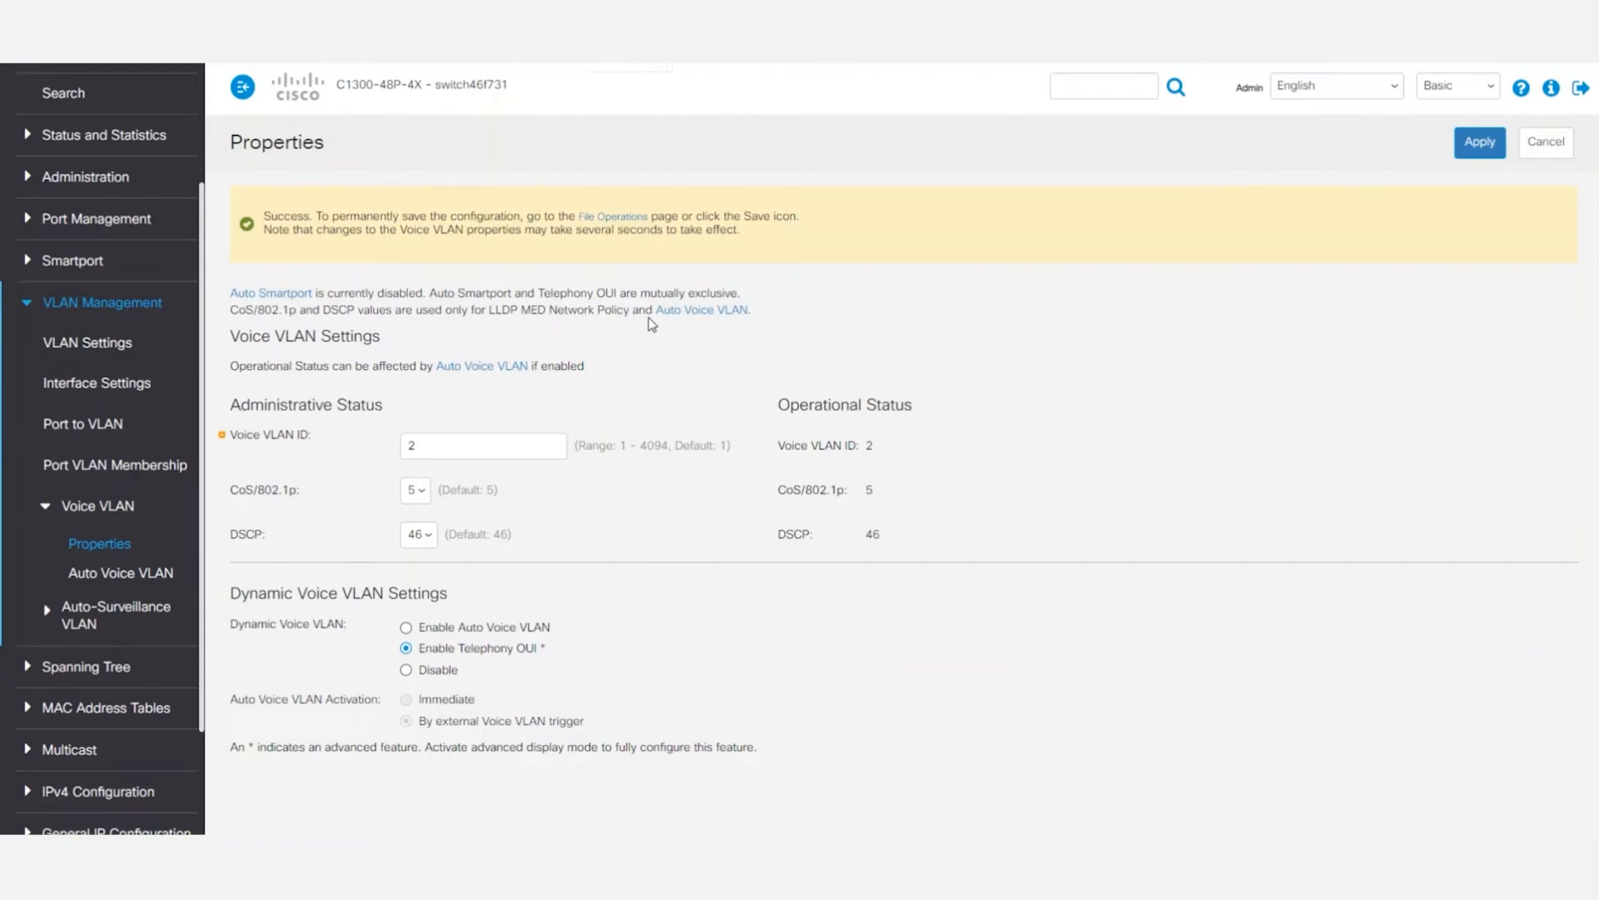
Step: Change the display mode to Advanced and open the Telephony OUI settings of the voice VLAN
{"action": "left_click", "coordinate": [1462, 89]}
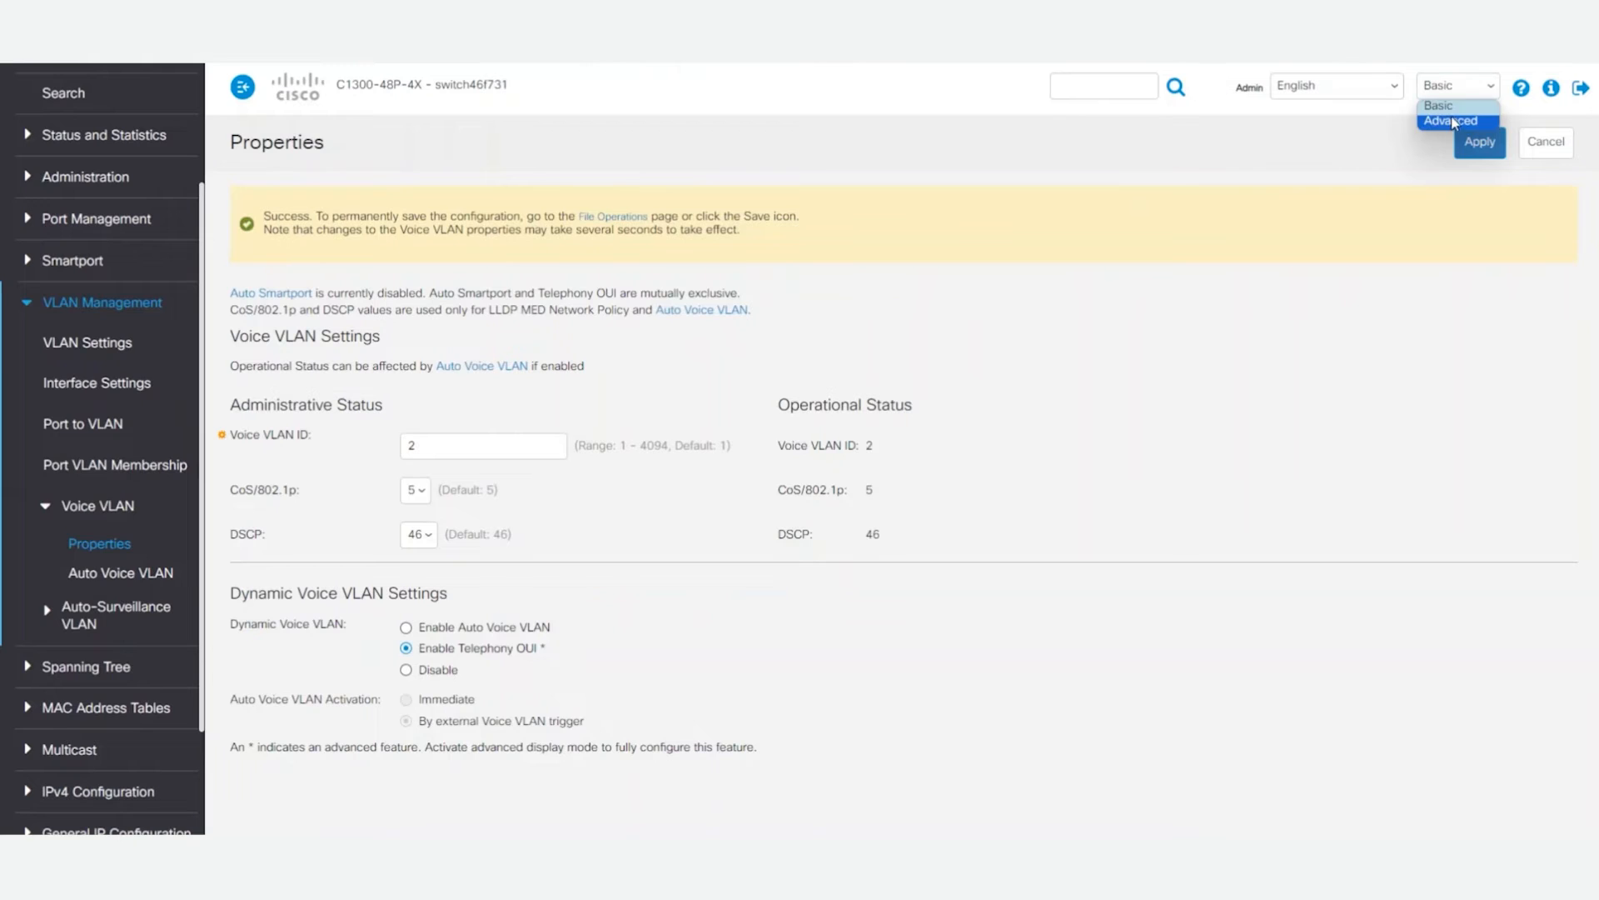
{"action": "left_click", "coordinate": [1453, 121]}
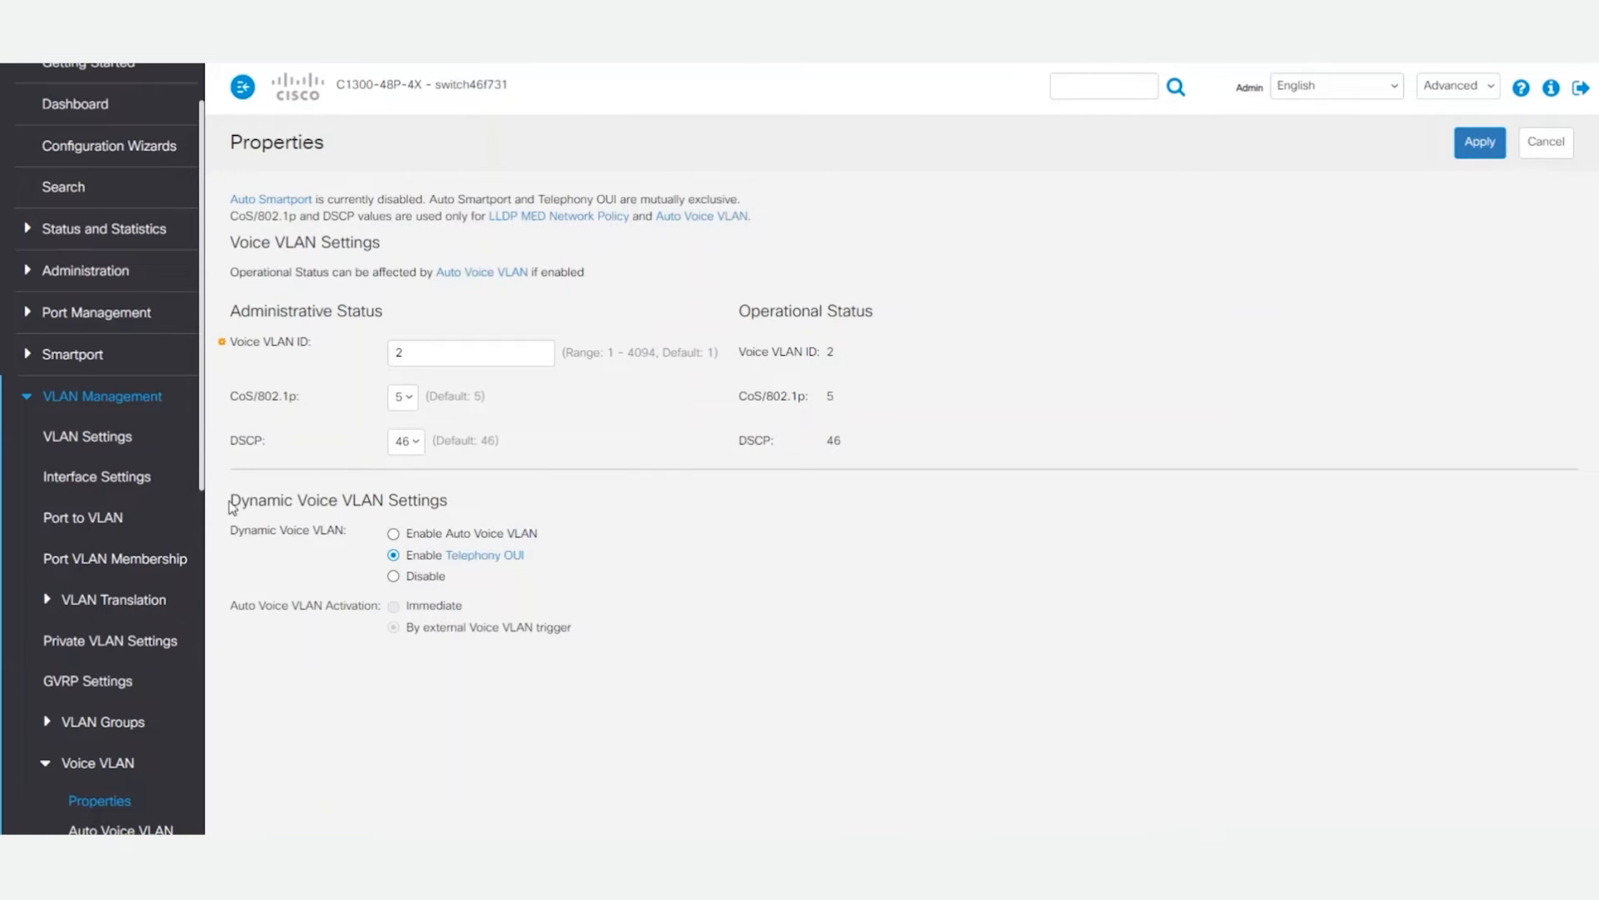
{"action": "scroll", "coordinate": [113, 535], "scroll_direction": "down", "scroll_amount": 3}
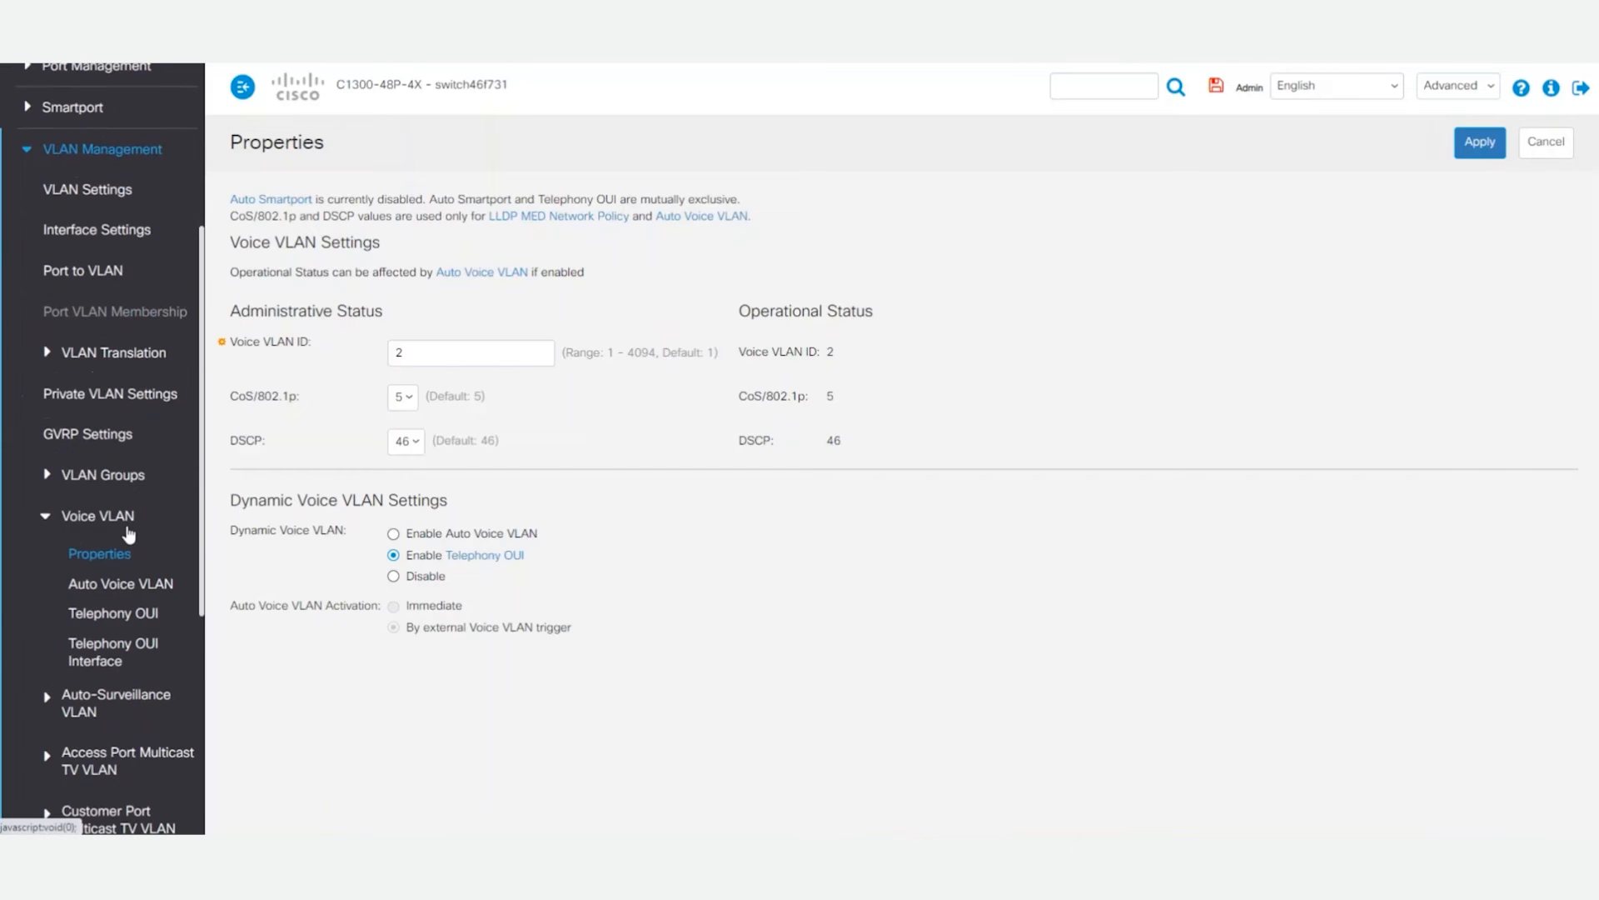
{"action": "scroll", "coordinate": [129, 534], "scroll_direction": "down", "scroll_amount": 1}
{"action": "left_click", "coordinate": [146, 528]}
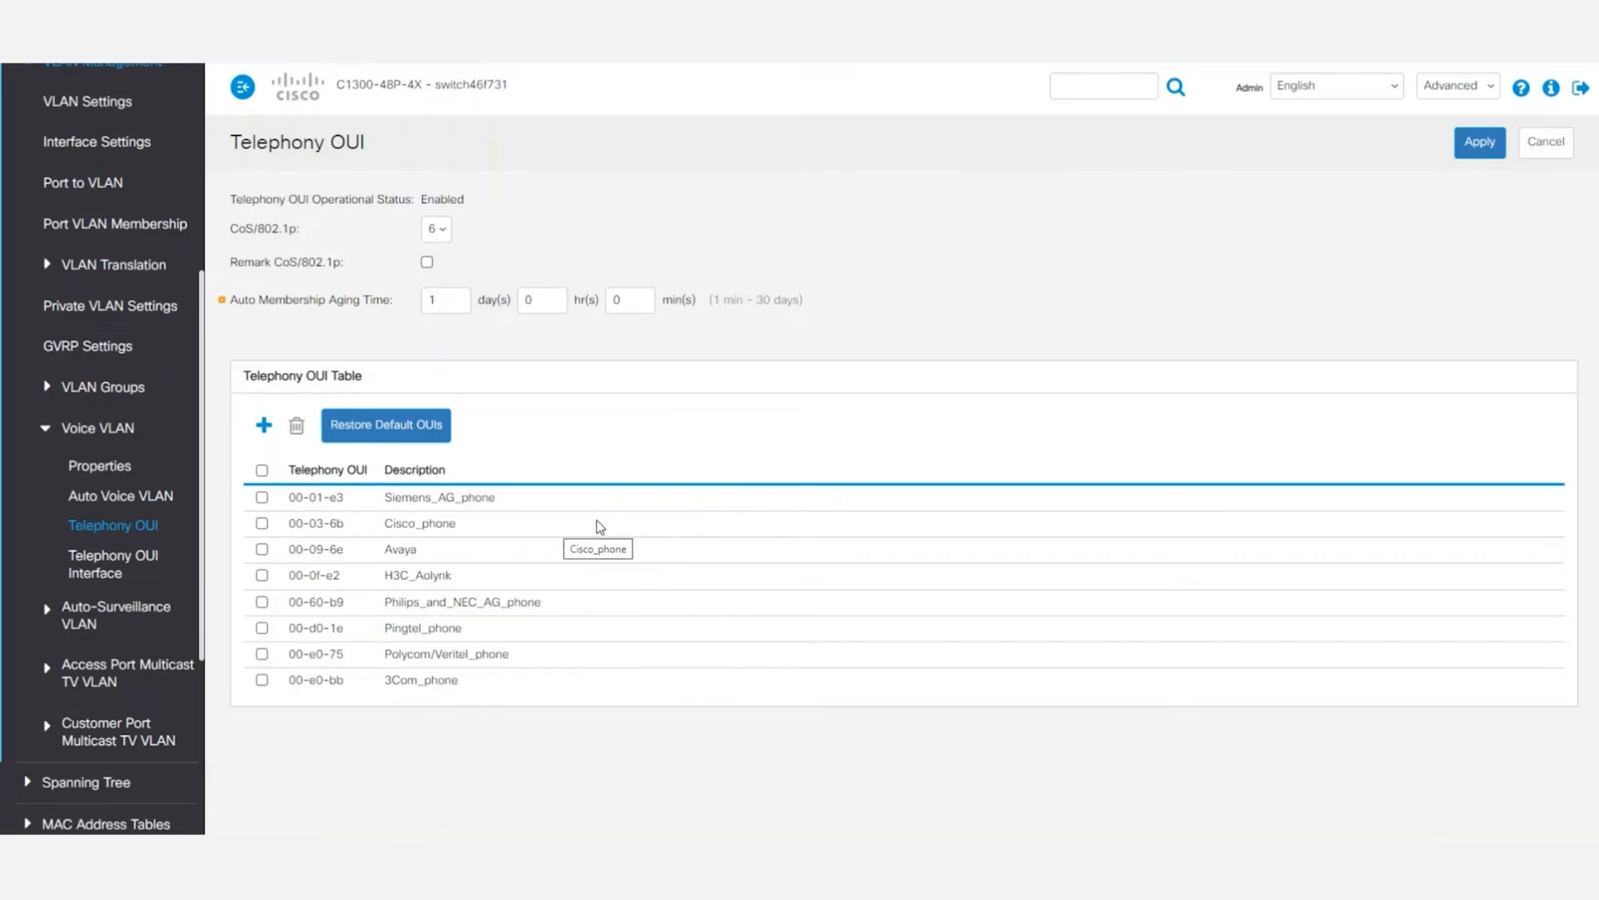
Step: Add the phone's Telephony OUI D0-EC-35 with the description Cisco 8865 Office
{"action": "left_click", "coordinate": [265, 423]}
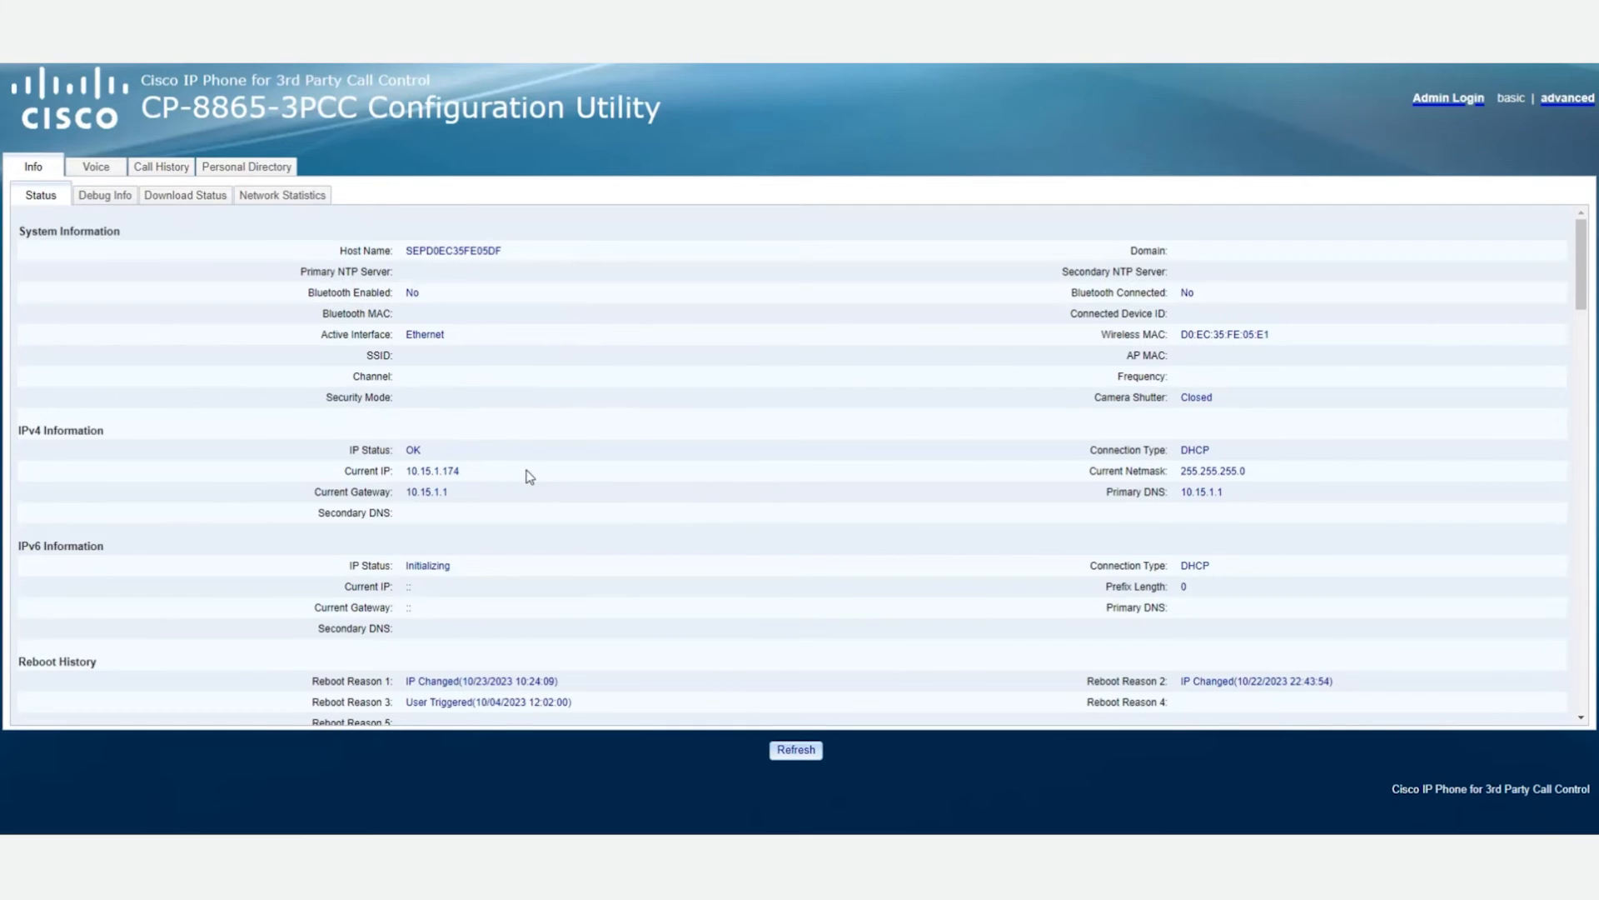
{"action": "scroll", "coordinate": [601, 468], "scroll_direction": "down", "scroll_amount": 5}
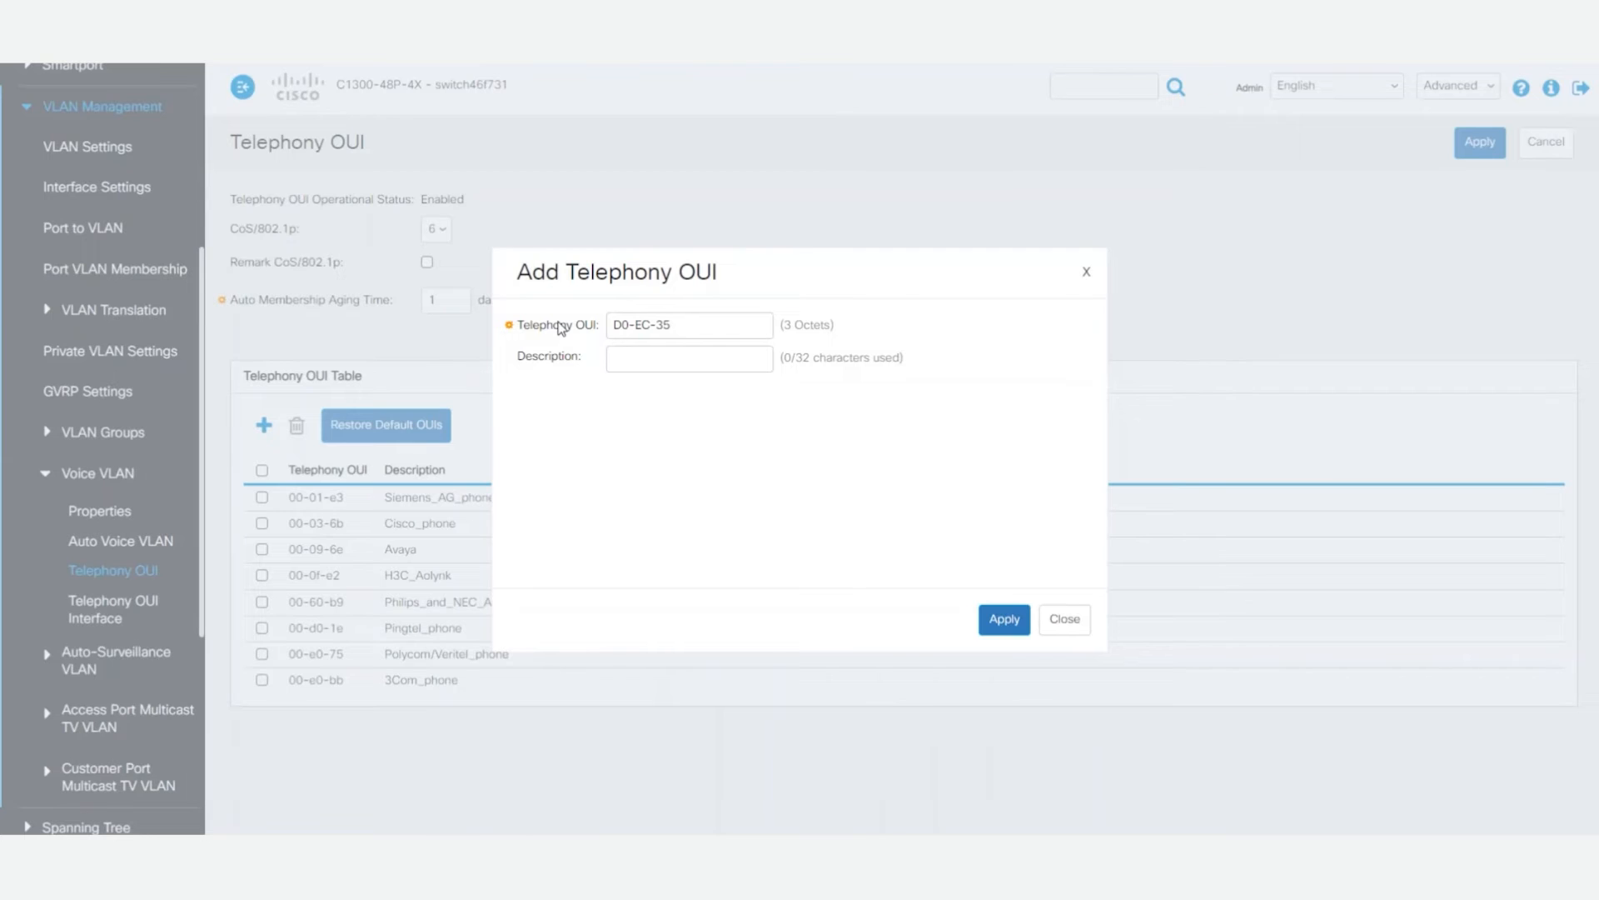
{"action": "left_click", "coordinate": [716, 353]}
{"action": "type", "text": "Cis"}
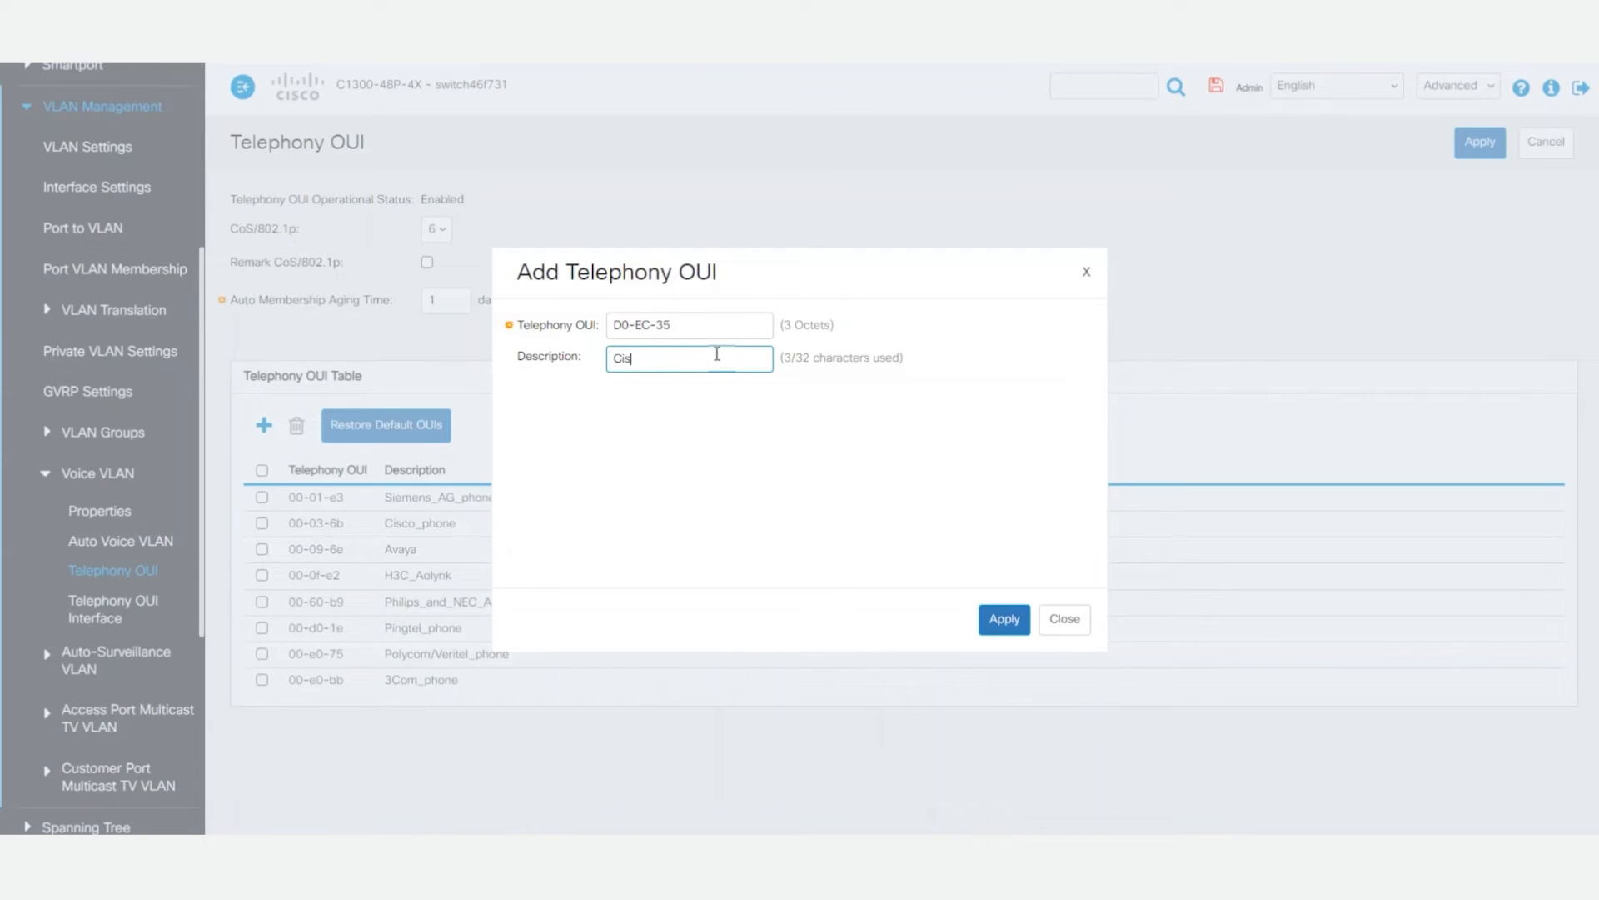
{"action": "type", "text": "co 8865 Office"}
{"action": "left_click", "coordinate": [1004, 619]}
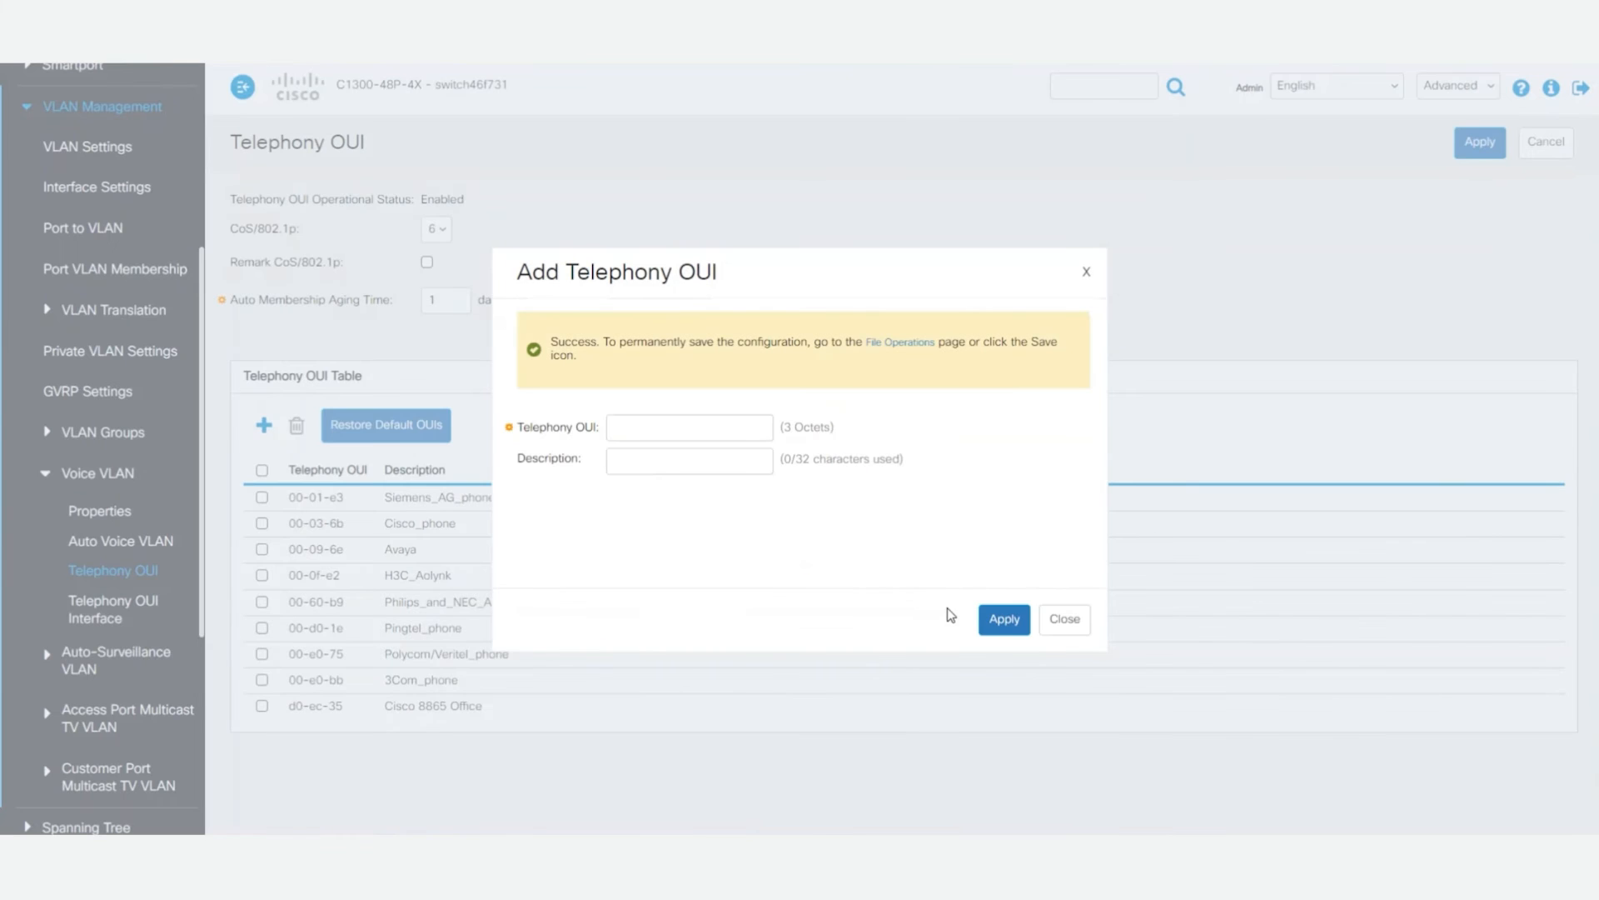
{"action": "left_click", "coordinate": [1066, 619]}
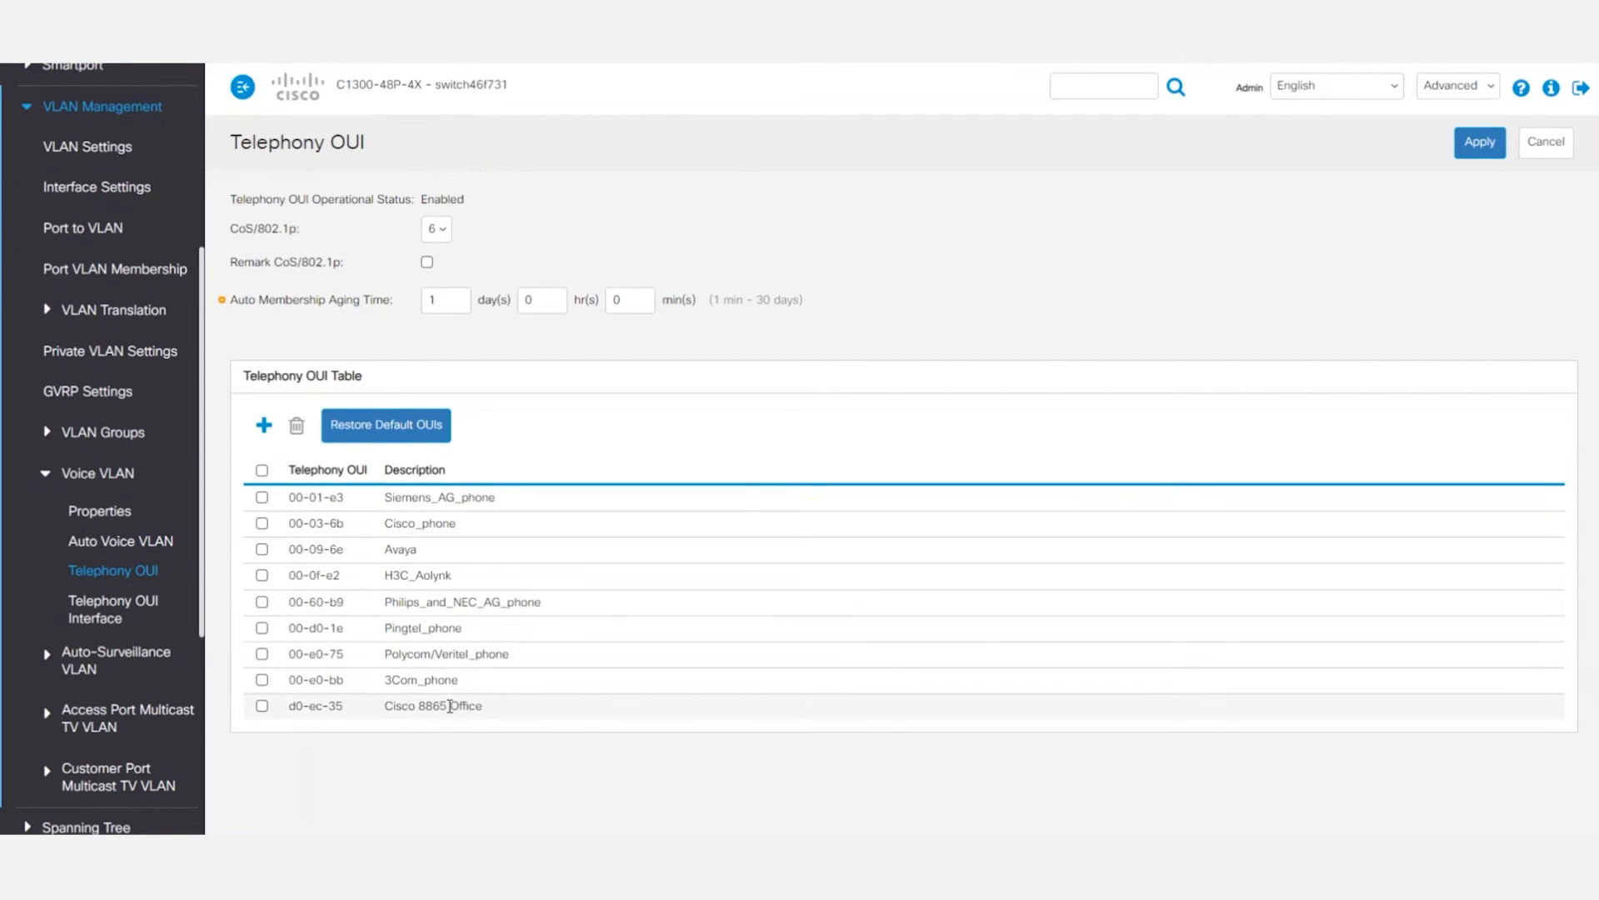
Step: Enable Telephony OUI VLAN membership on port GE3 with the QoS mode Telephony Source MAC Address
{"action": "left_click", "coordinate": [121, 609]}
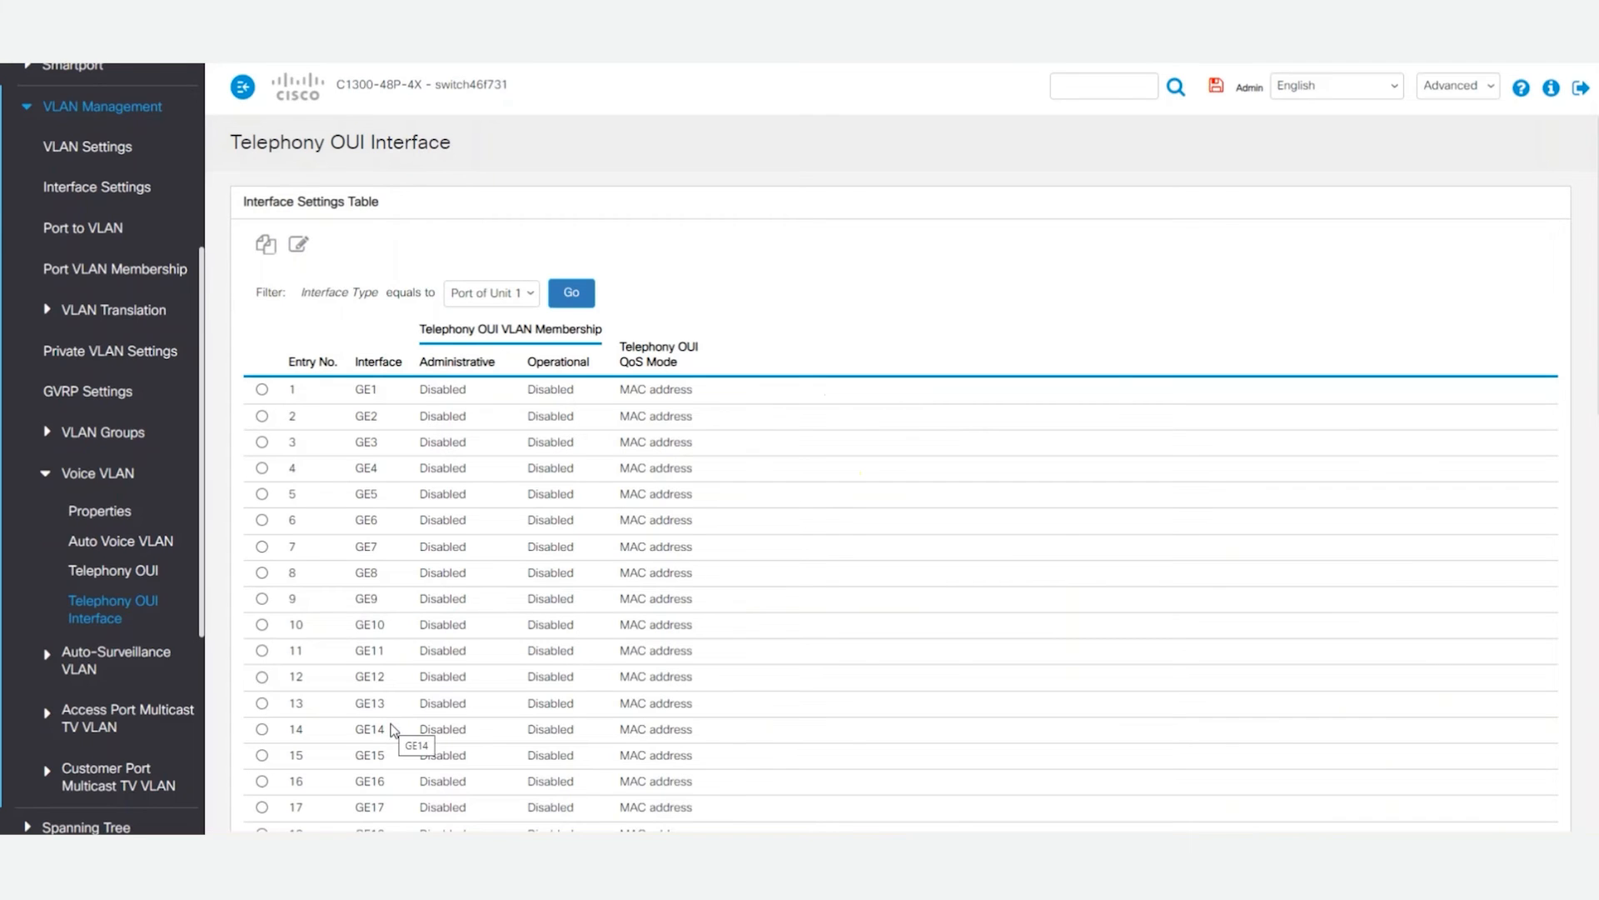
{"action": "left_click", "coordinate": [275, 448]}
{"action": "left_click", "coordinate": [299, 246]}
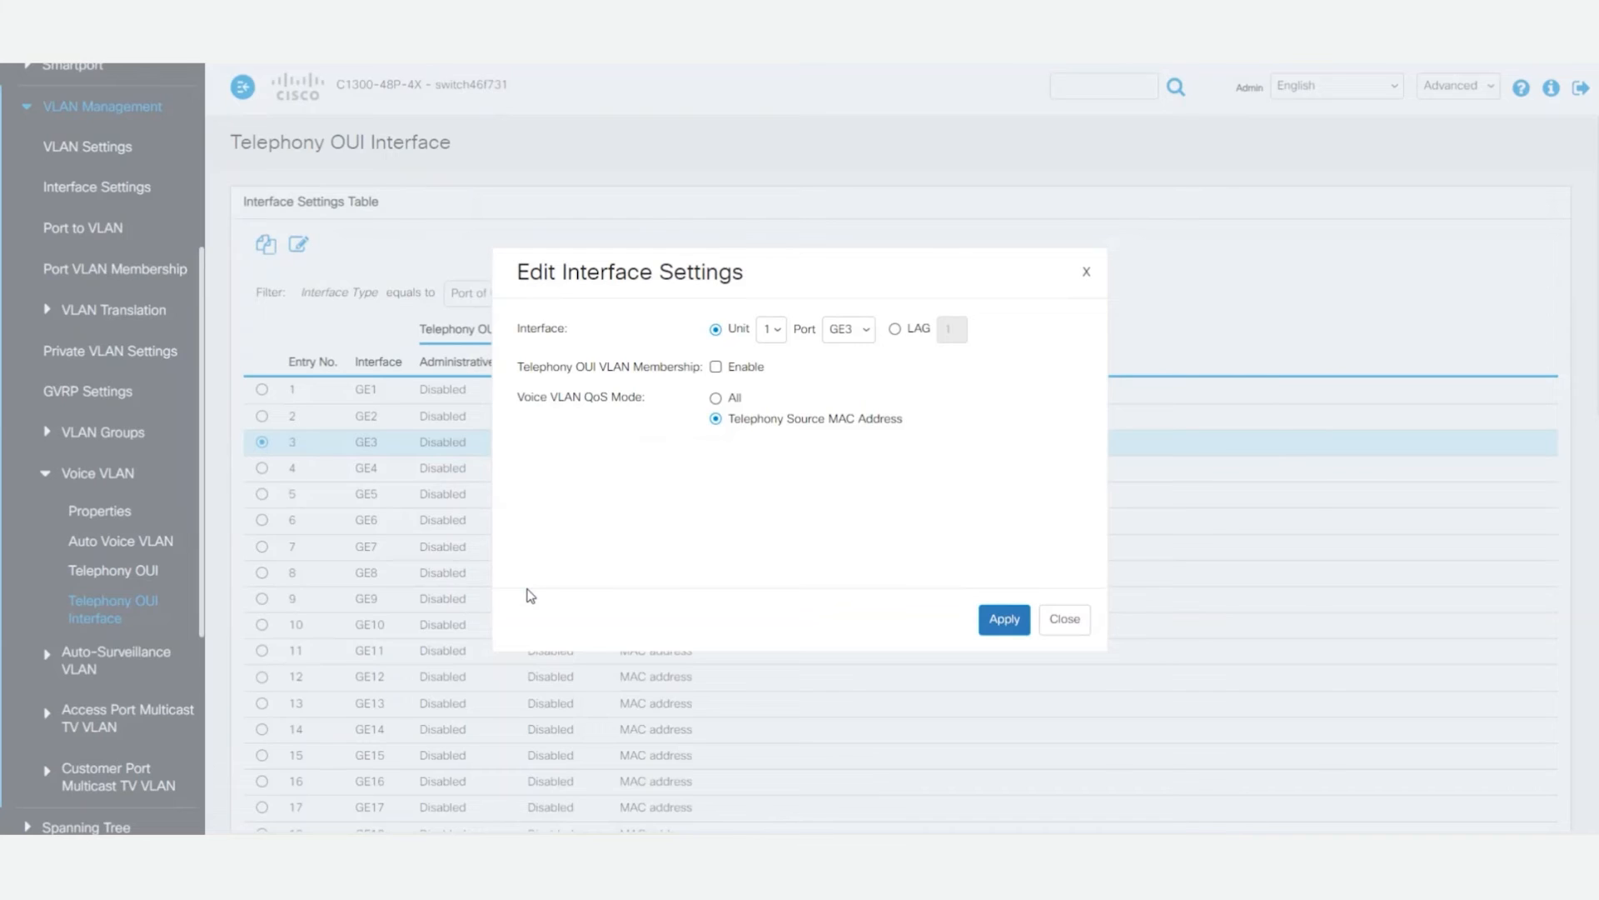
{"action": "left_click", "coordinate": [716, 367]}
{"action": "left_click", "coordinate": [716, 417]}
{"action": "left_click", "coordinate": [983, 621]}
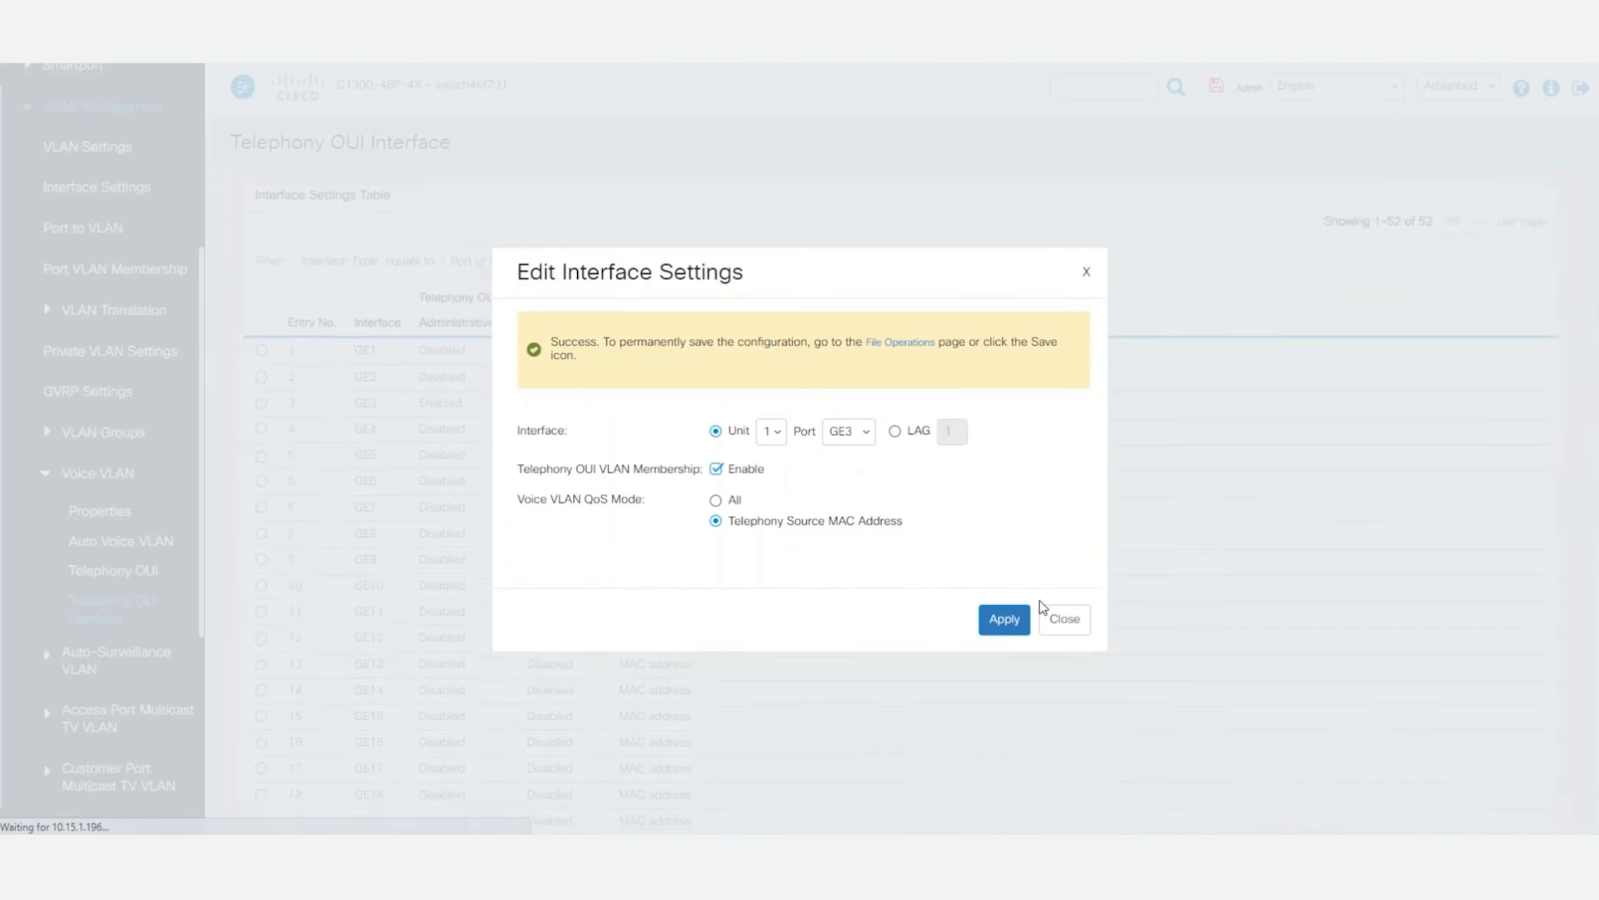
{"action": "left_click", "coordinate": [1062, 620]}
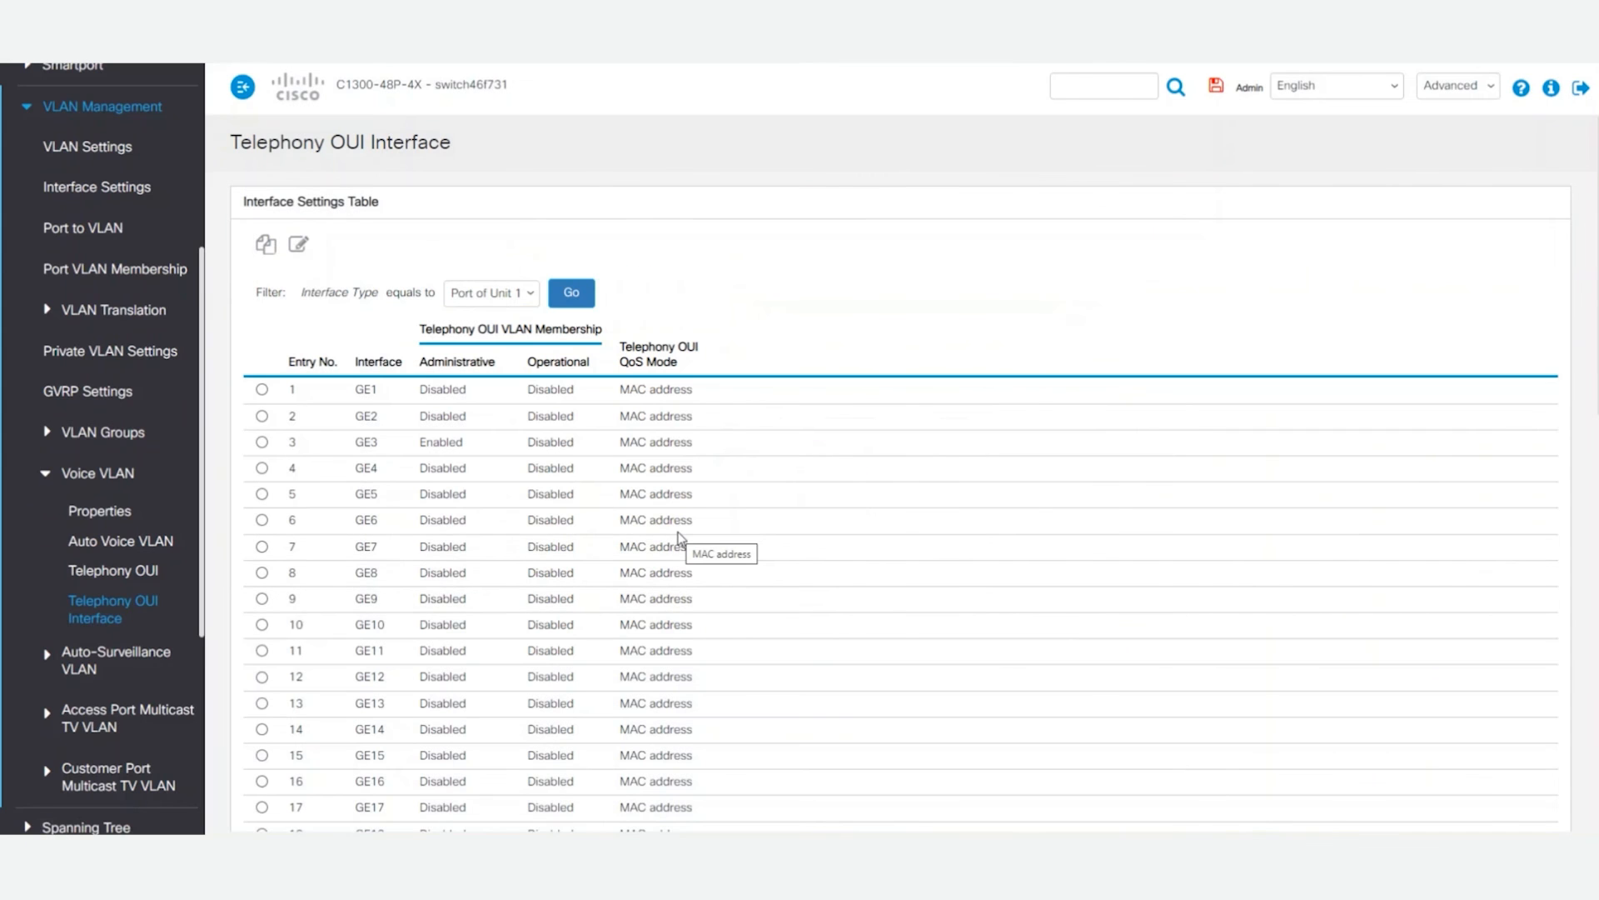
Step: Set the interface VLAN mode of port GE3 to Trunk and apply it
{"action": "scroll", "coordinate": [83, 333], "scroll_direction": "up", "scroll_amount": 2}
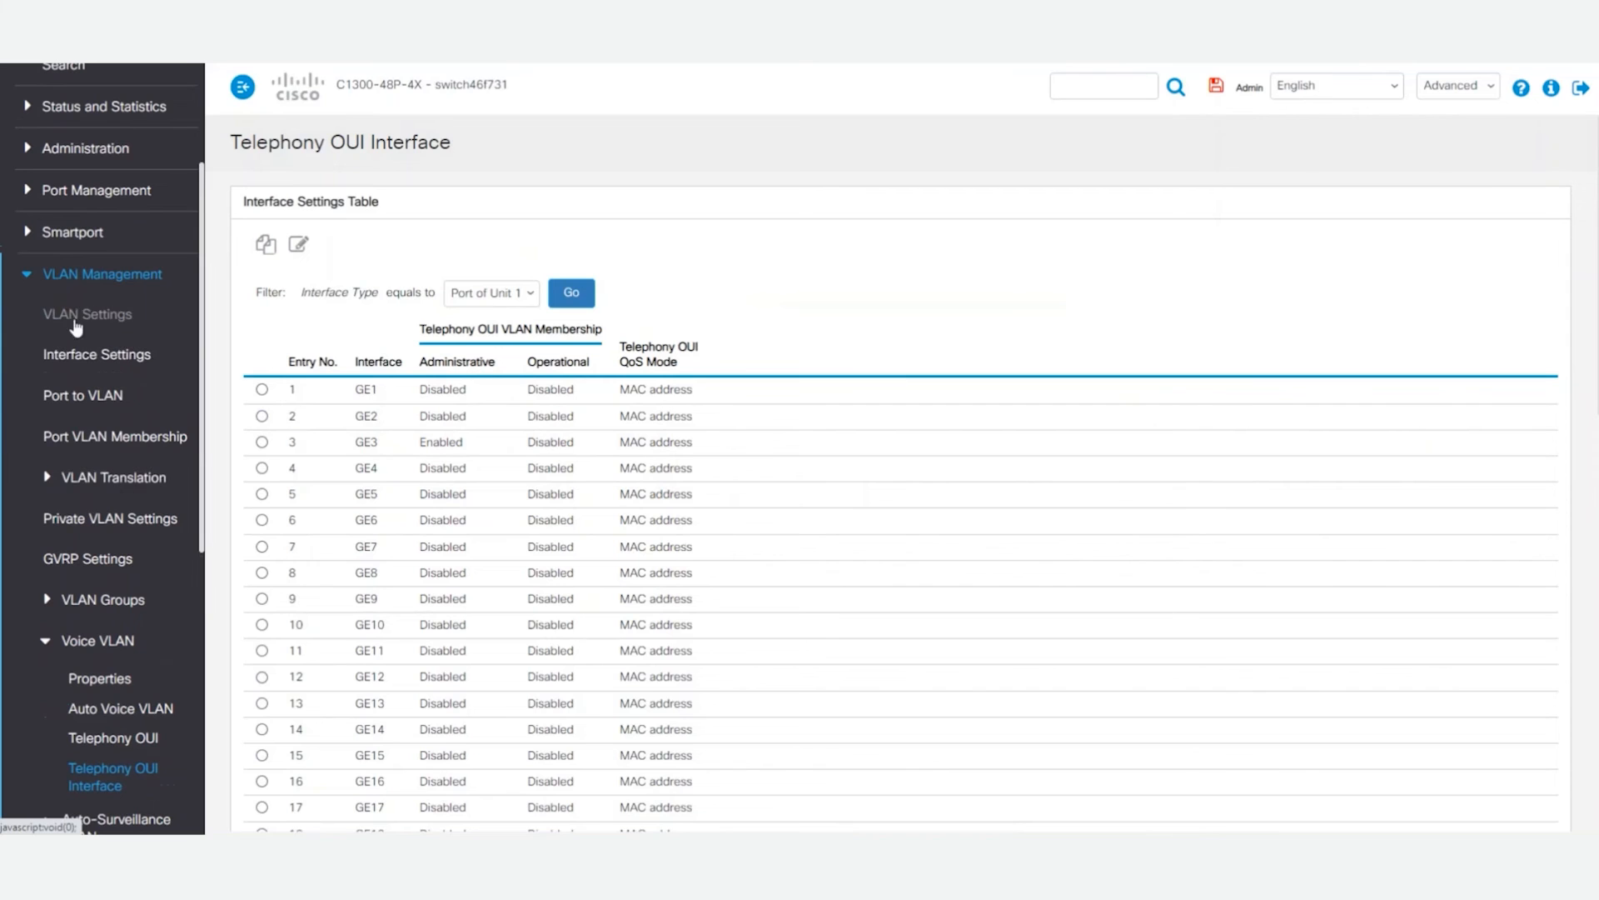
{"action": "left_click", "coordinate": [95, 355]}
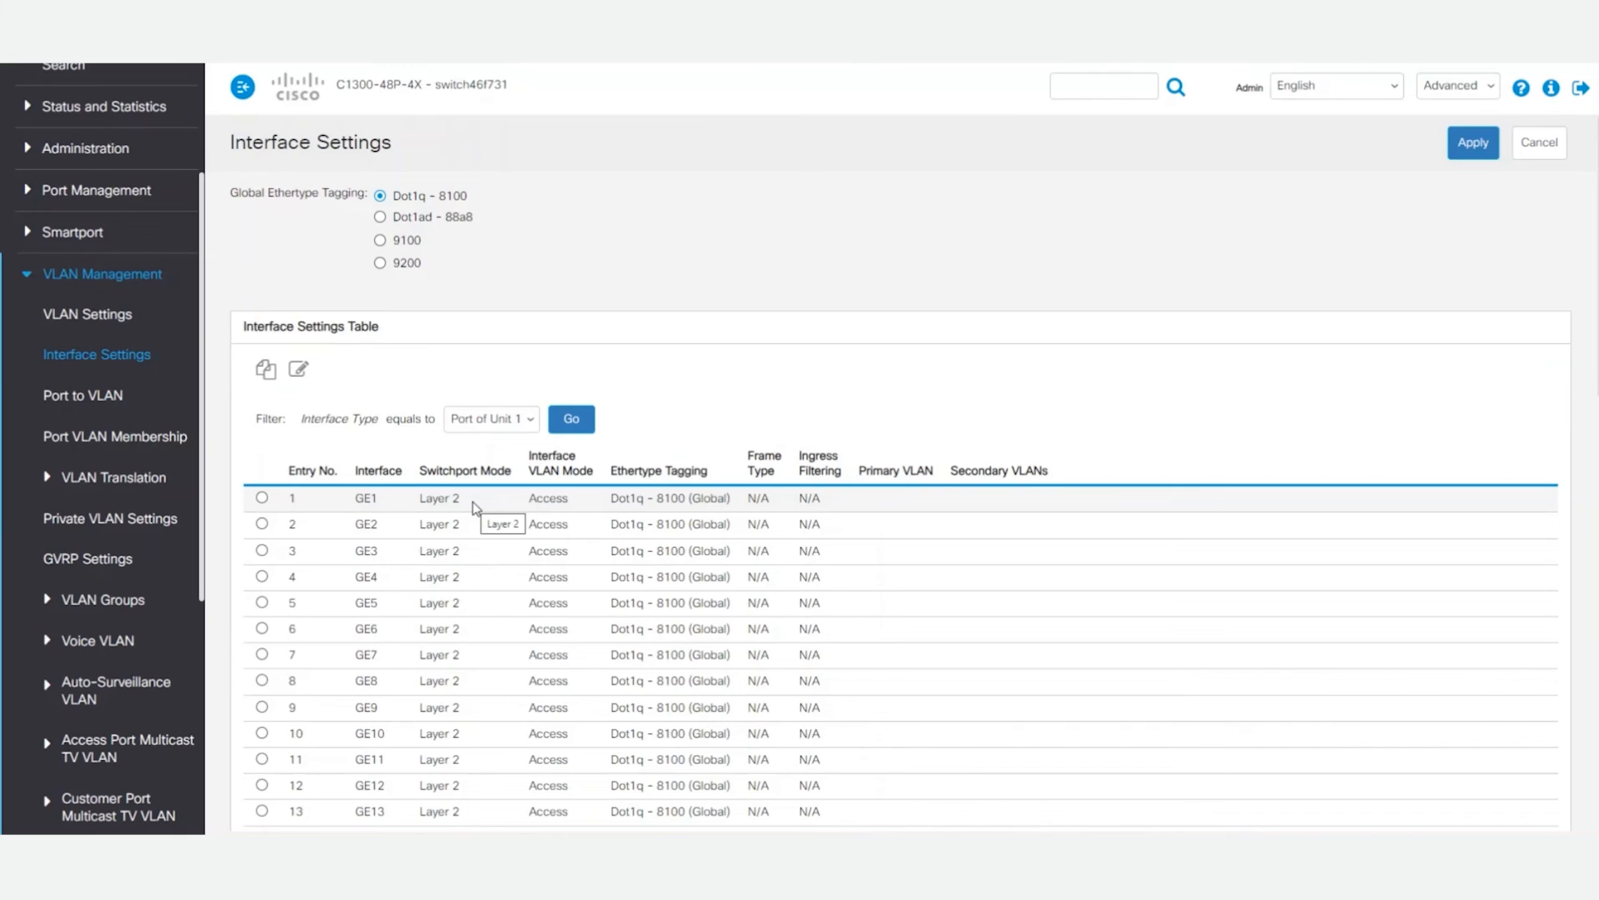
{"action": "left_click", "coordinate": [262, 551]}
{"action": "left_click", "coordinate": [298, 369]}
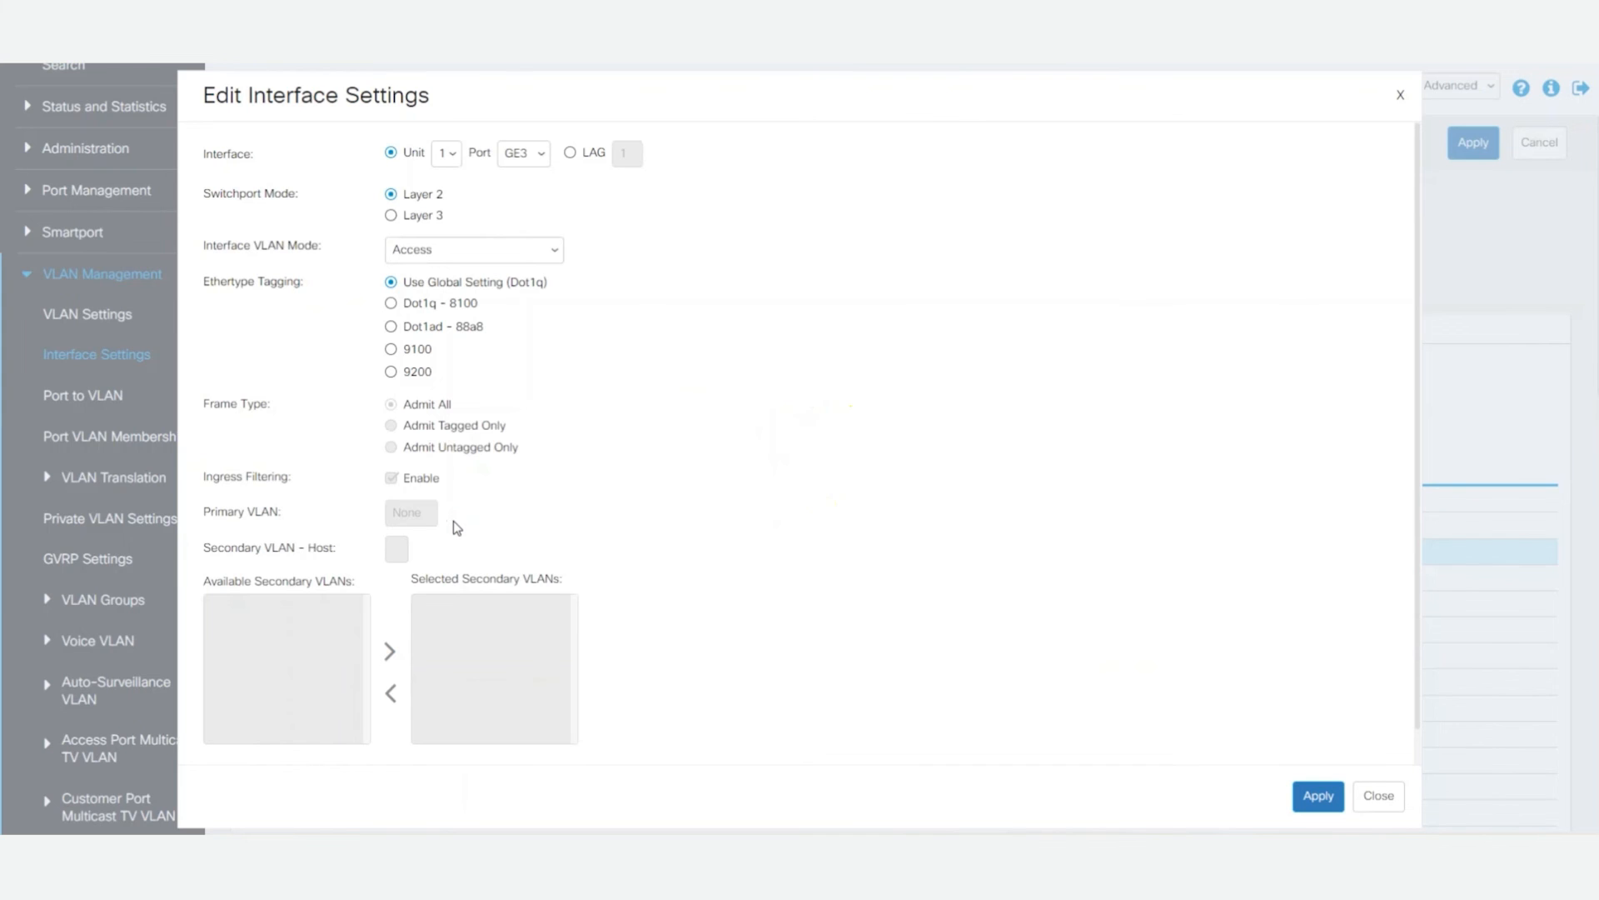
{"action": "left_click", "coordinate": [460, 250]}
{"action": "left_click", "coordinate": [486, 305]}
{"action": "left_click", "coordinate": [1313, 798]}
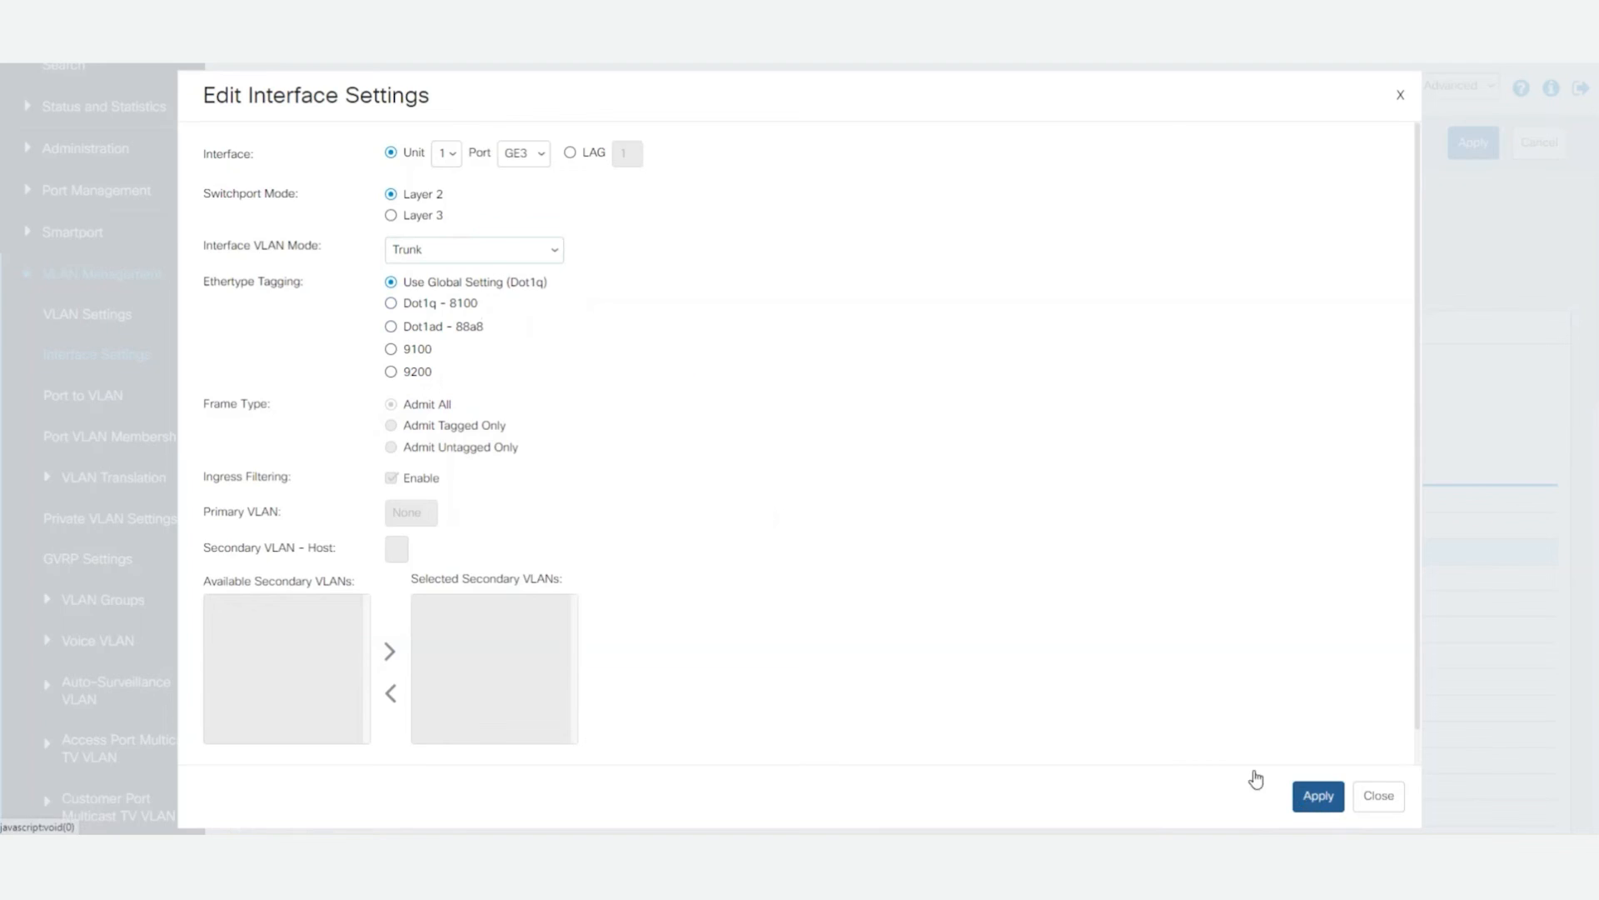
{"action": "left_click", "coordinate": [1378, 796]}
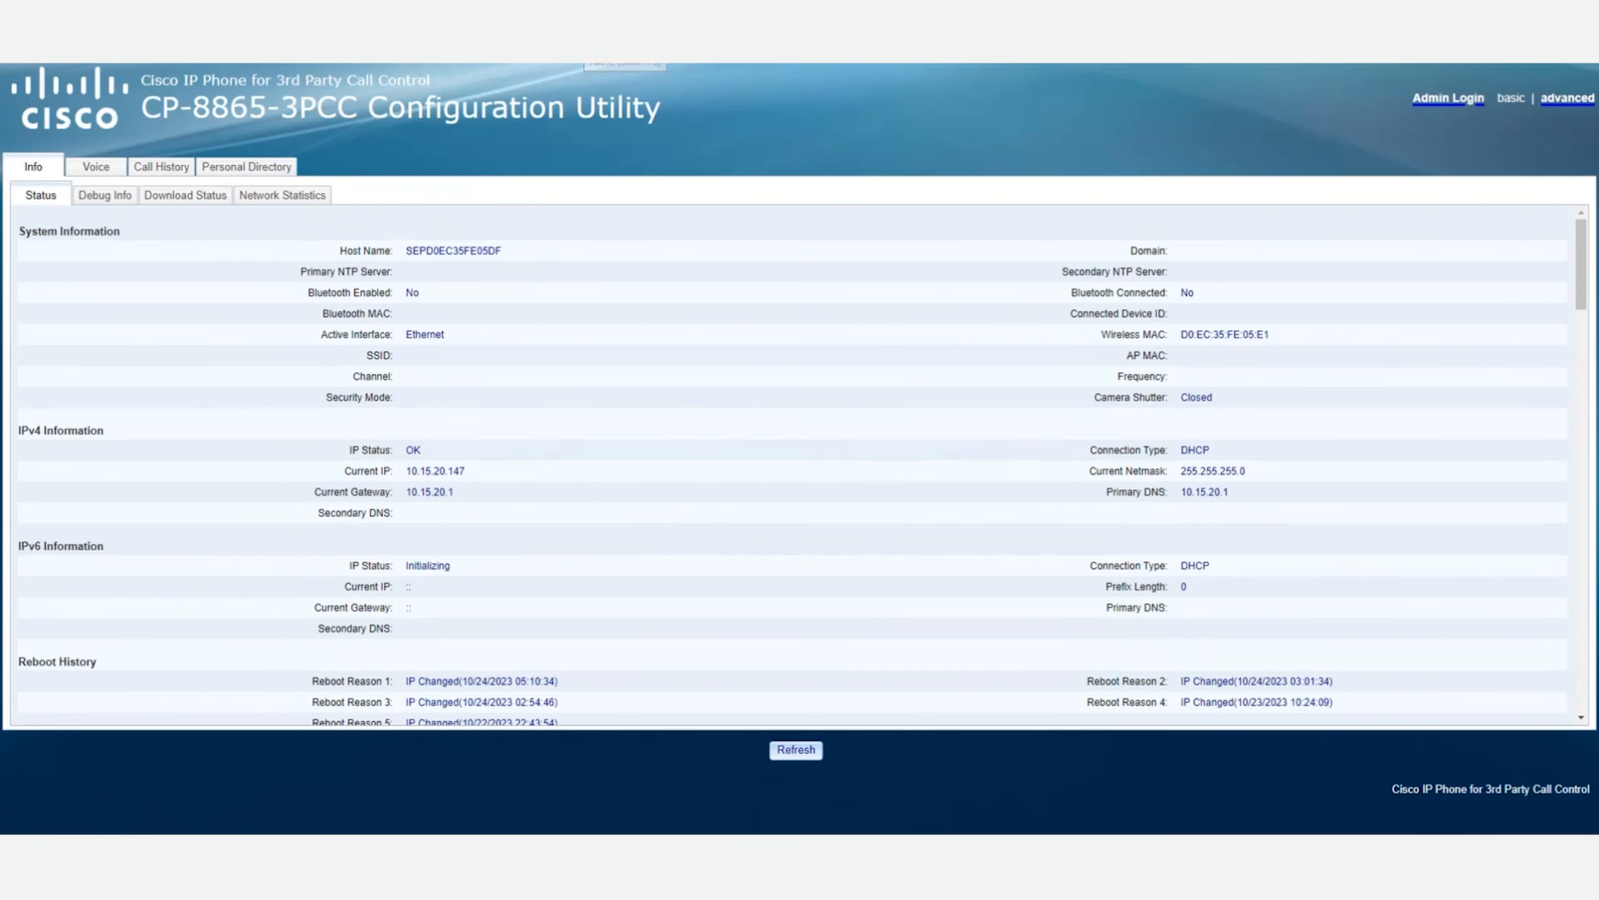